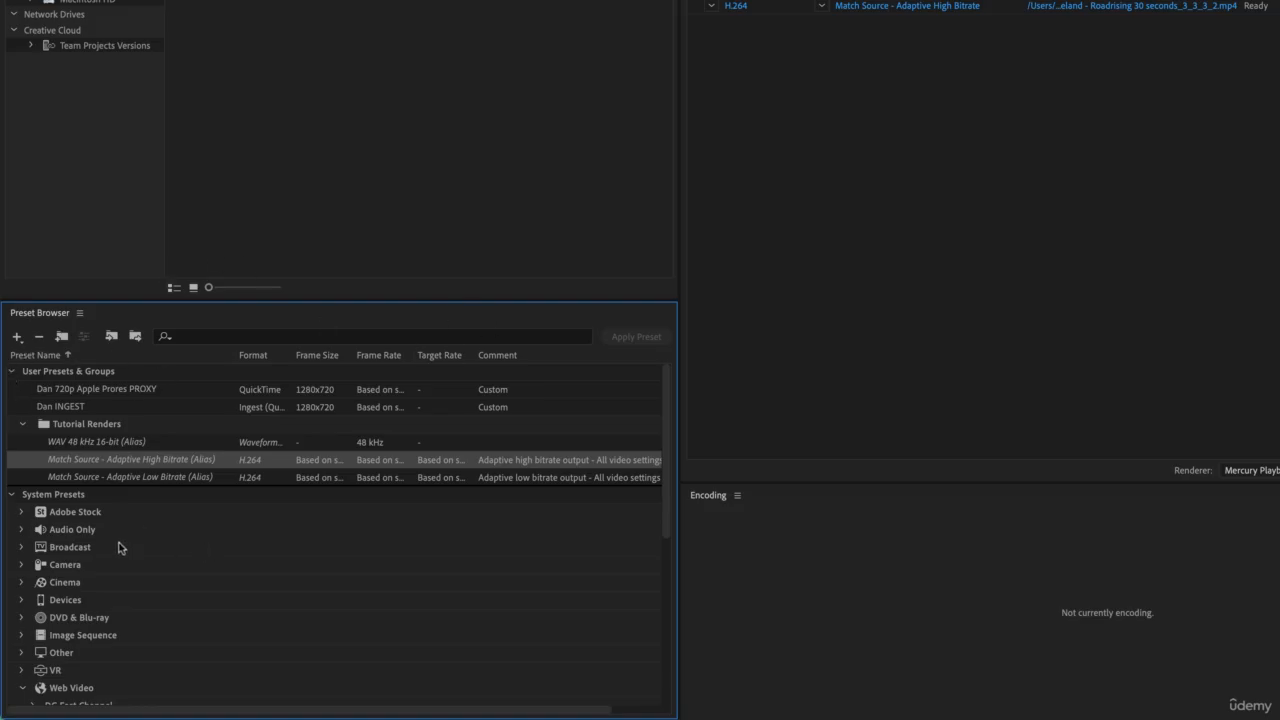
Browse the system presets and inspect the format groups inside the Camera category
scroll(118, 547, down, 3)
scroll(124, 549, up, 1)
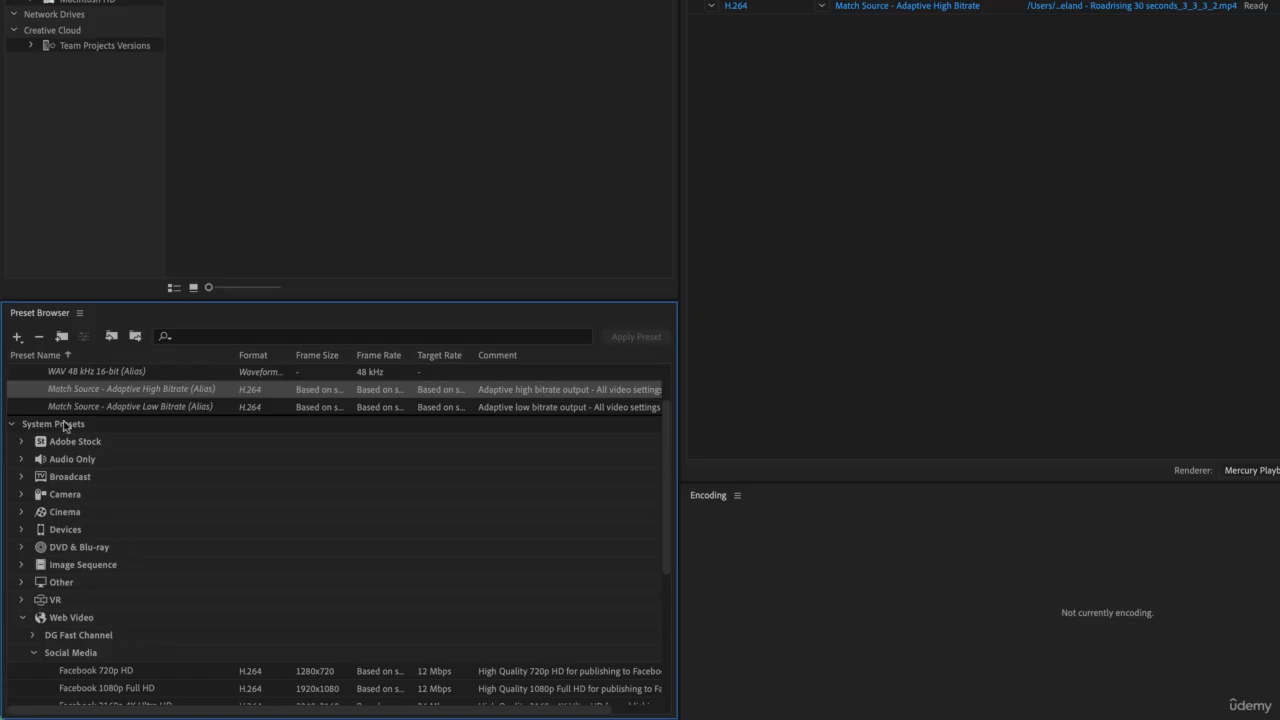
click(22, 495)
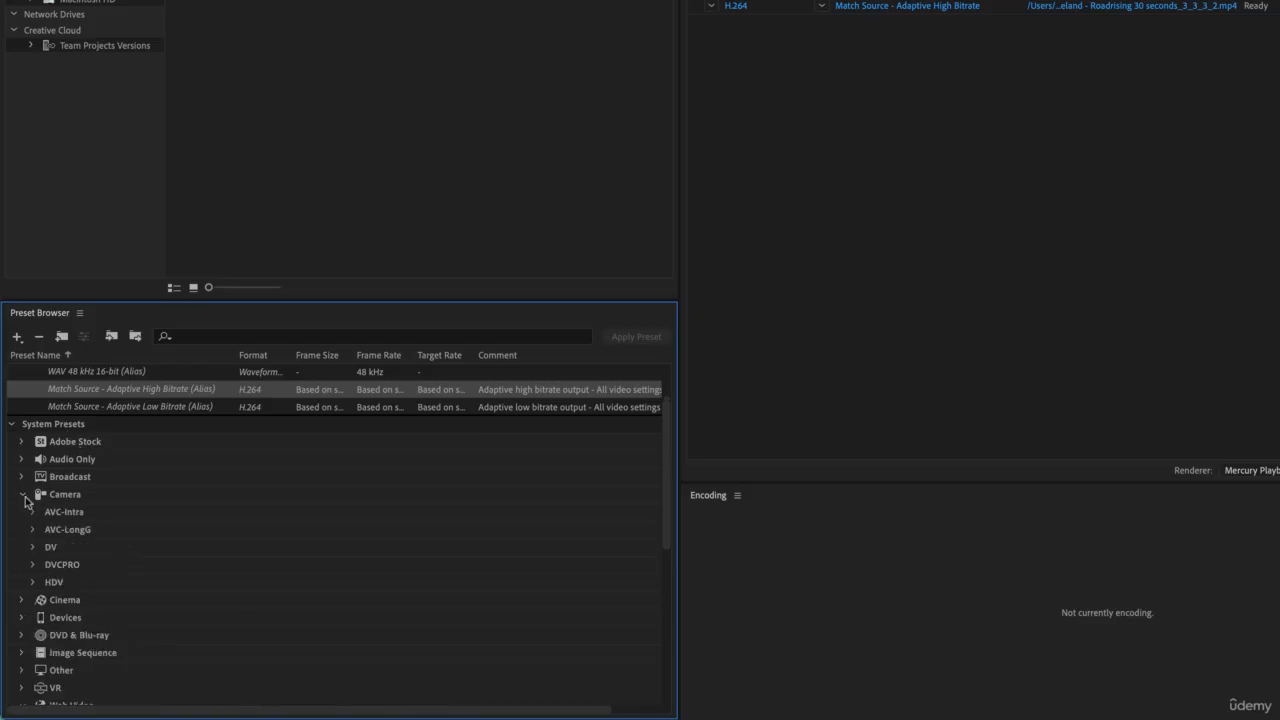
click(22, 497)
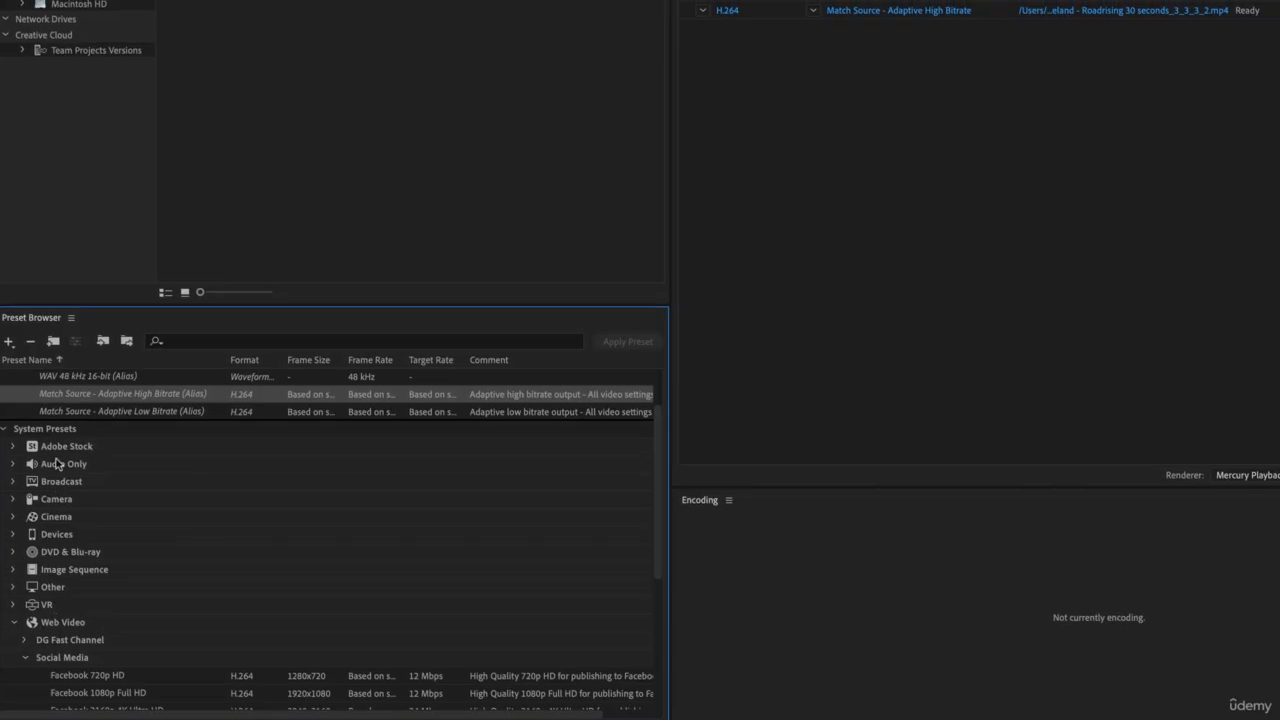
Review the format and preset options of the queued output, keeping H.264 and Match Source - Adaptive High Bitrate
click(824, 8)
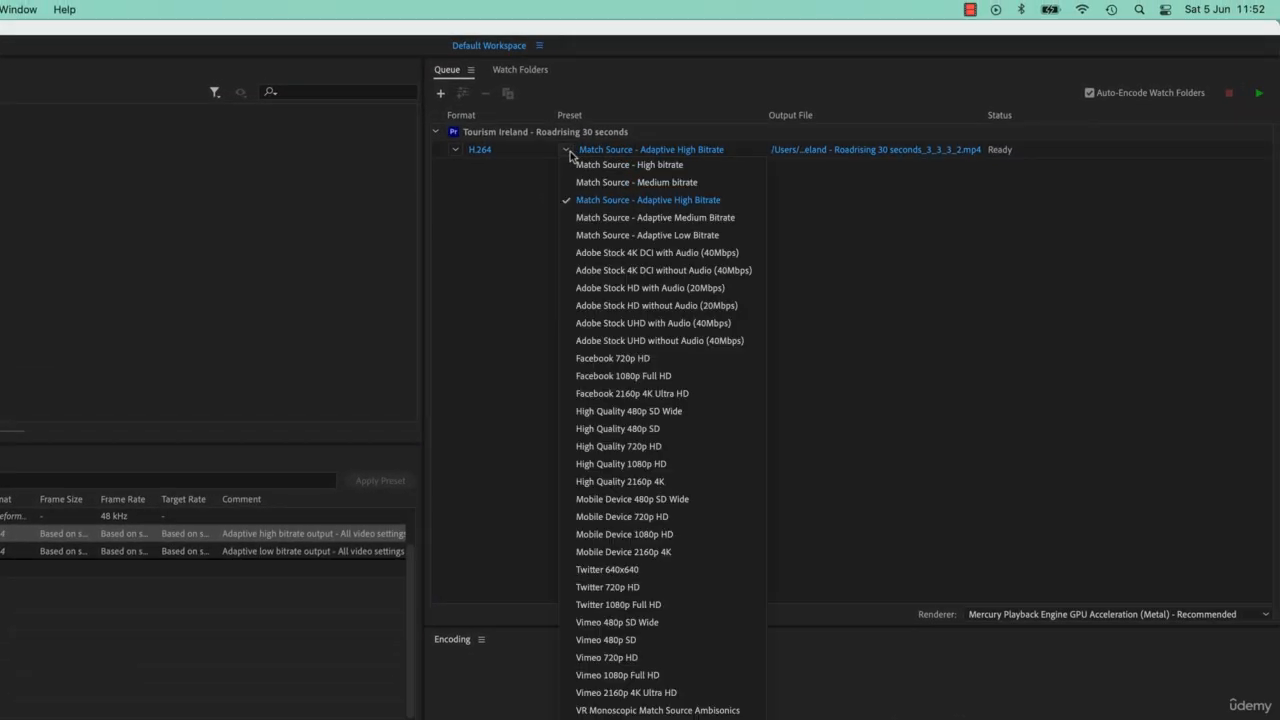
click(455, 316)
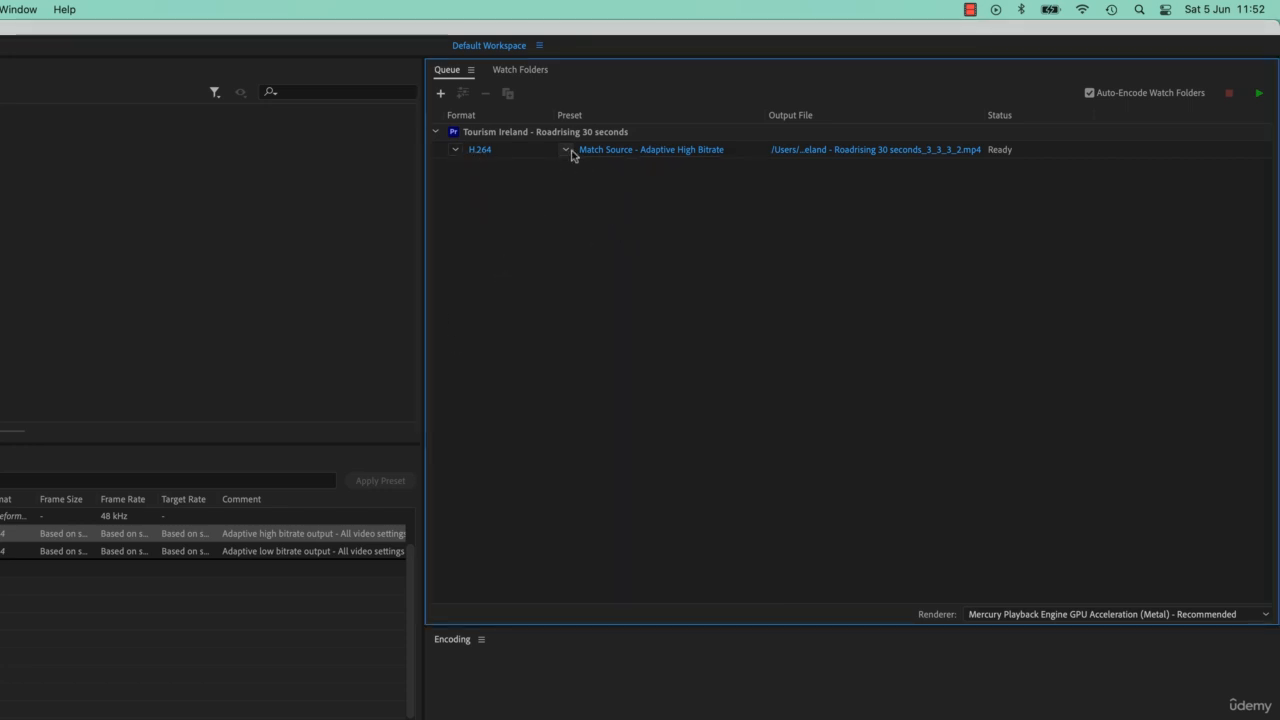
click(456, 150)
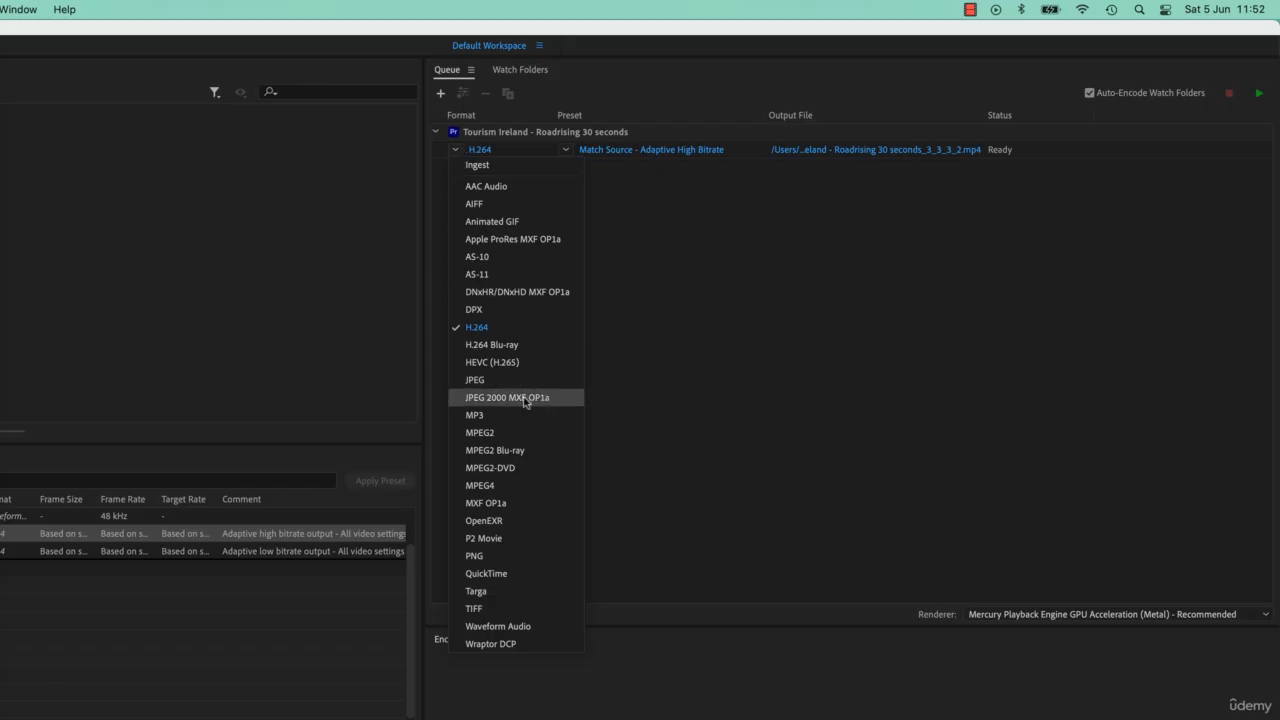
click(491, 328)
click(566, 150)
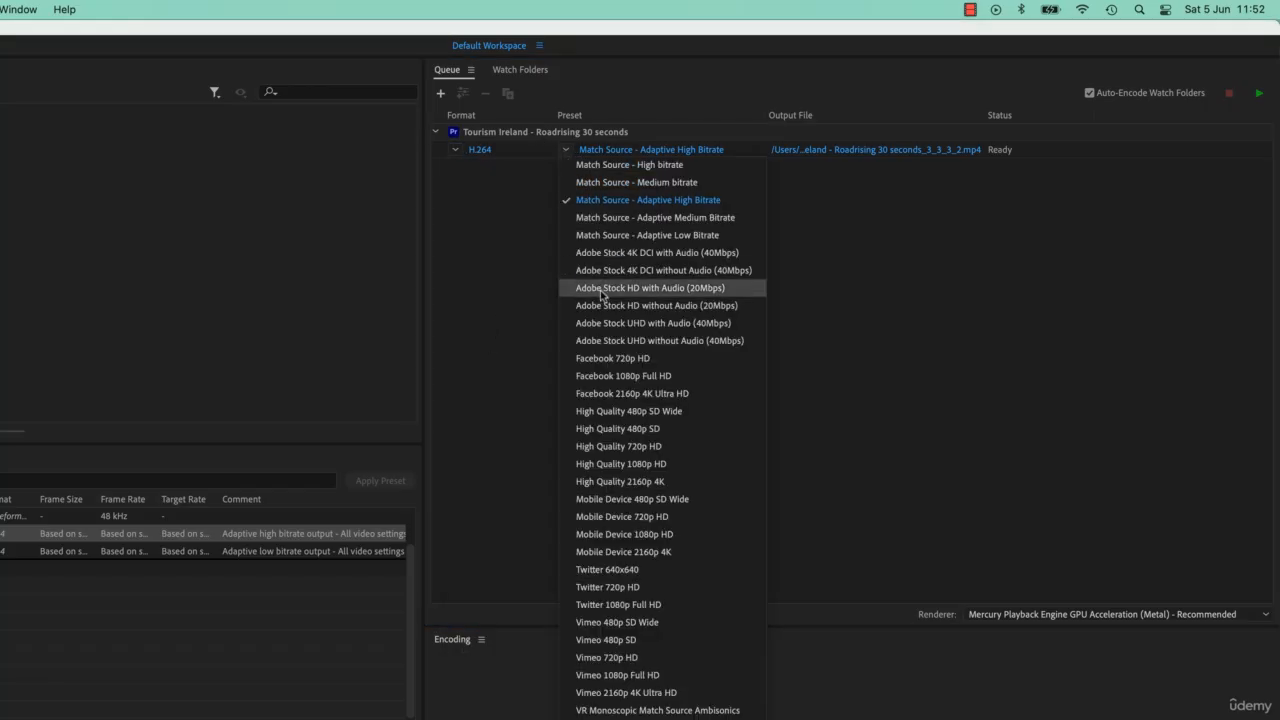
click(620, 202)
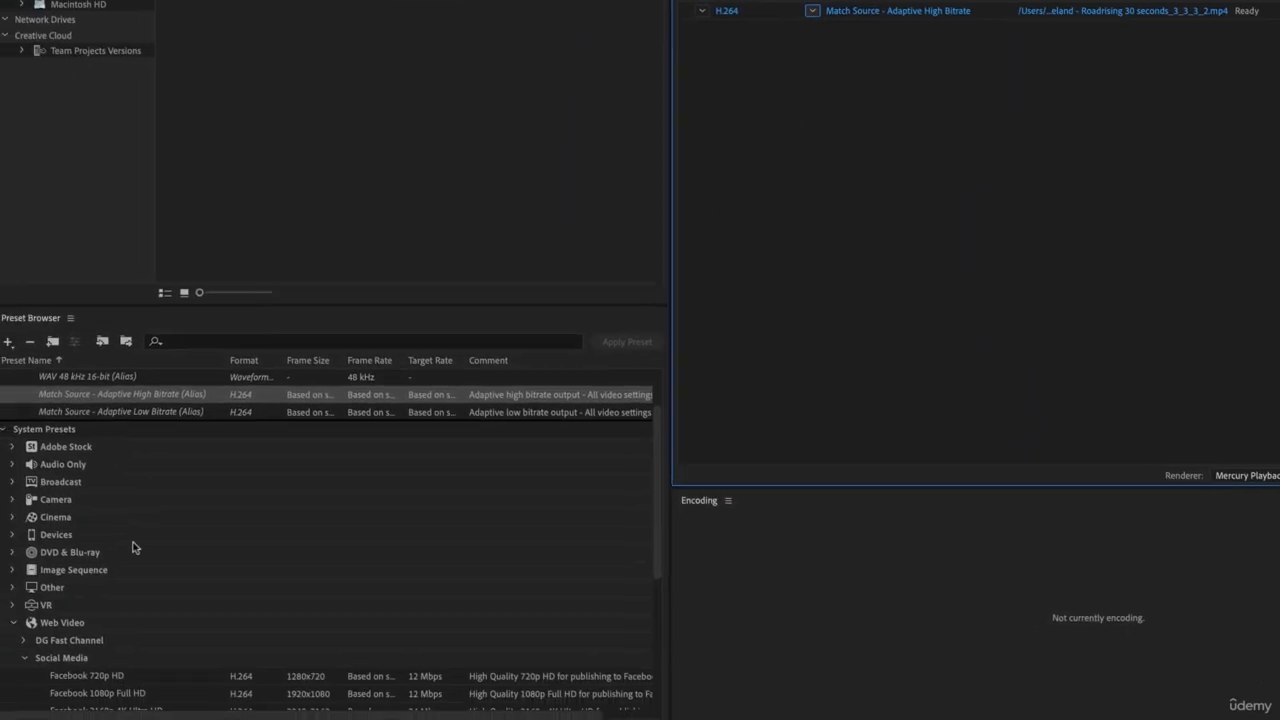
Search the presets for "adap" and apply the Broadcast preset Match Source - Adaptive High Bitrate to the queued output
click(262, 337)
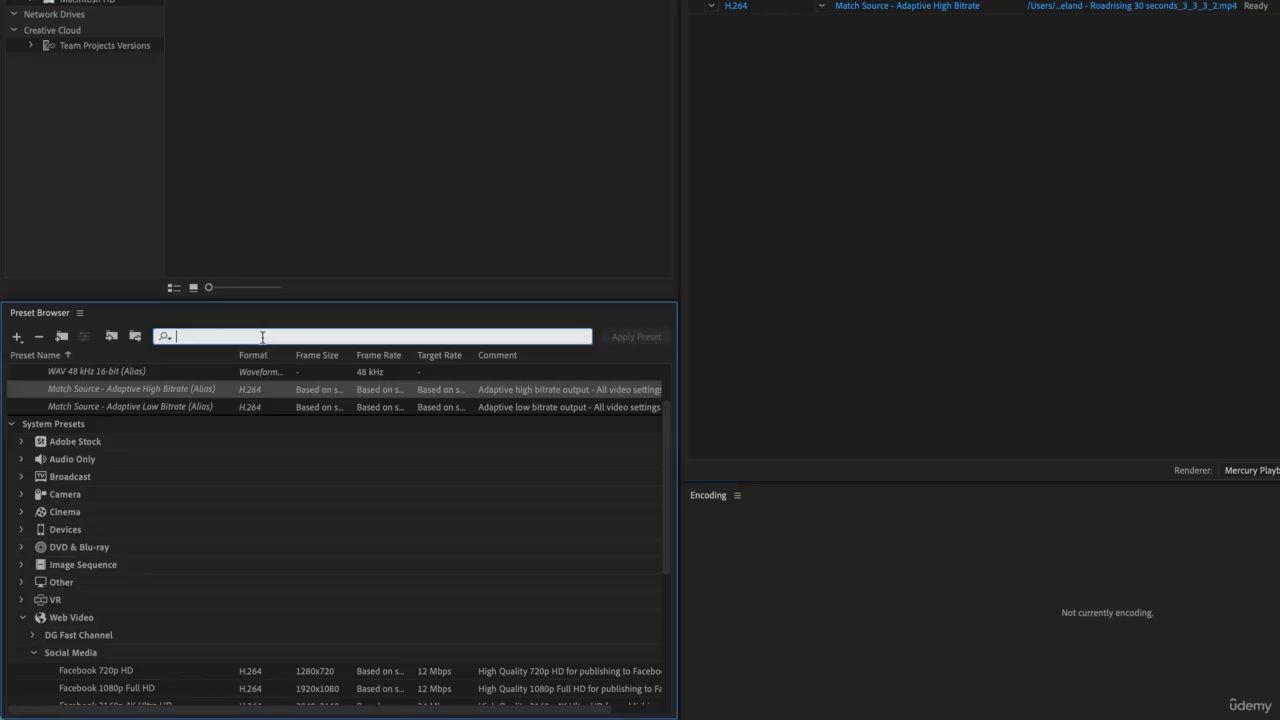
text(adap)
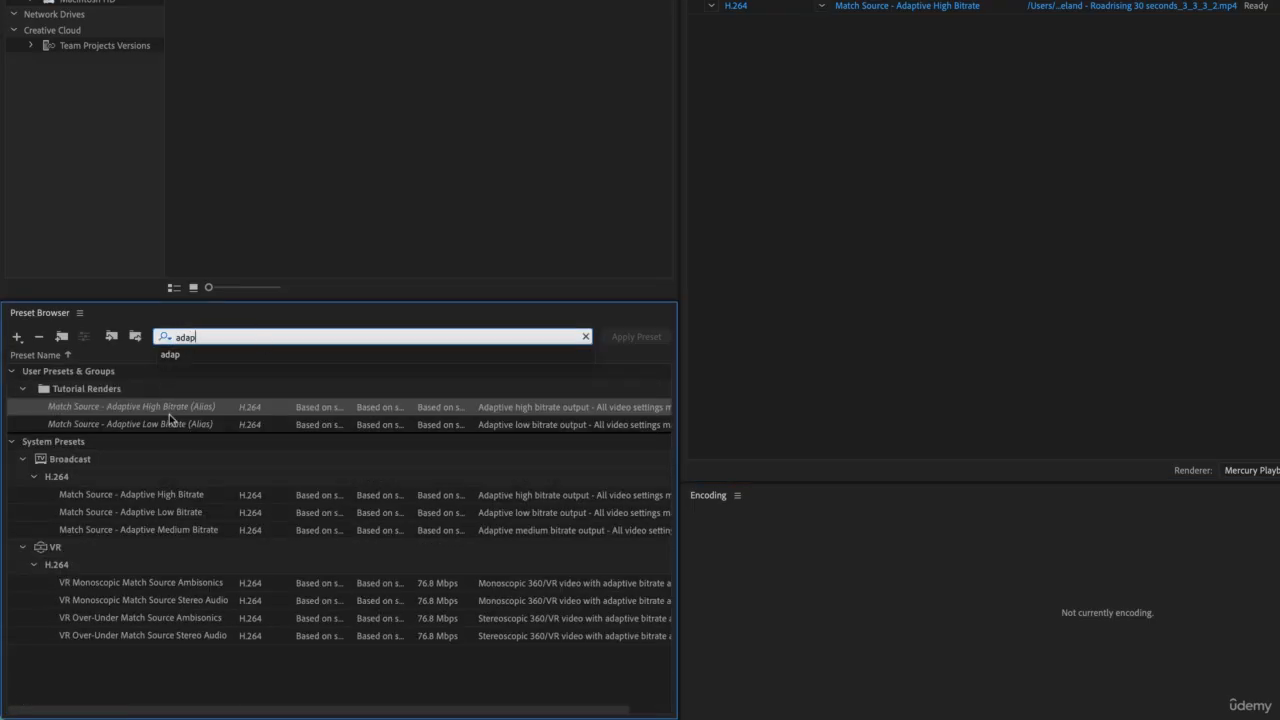
click(155, 496)
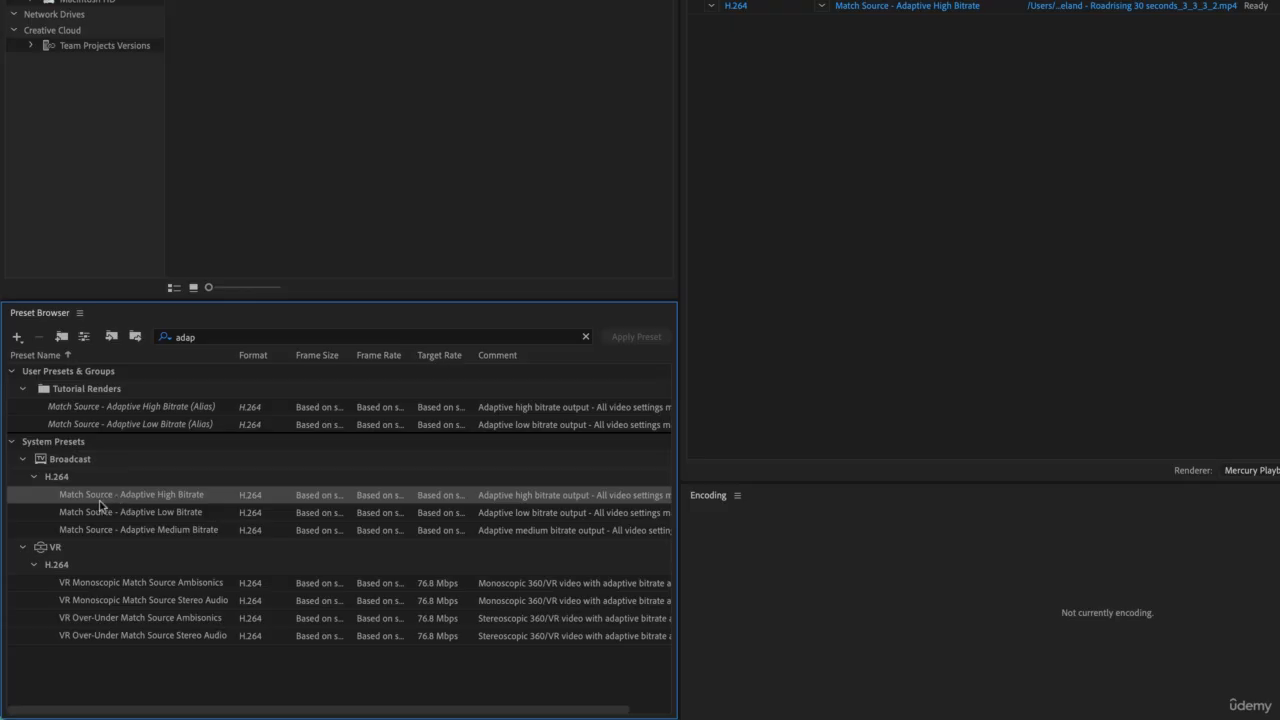
drag(162, 498, 940, 28)
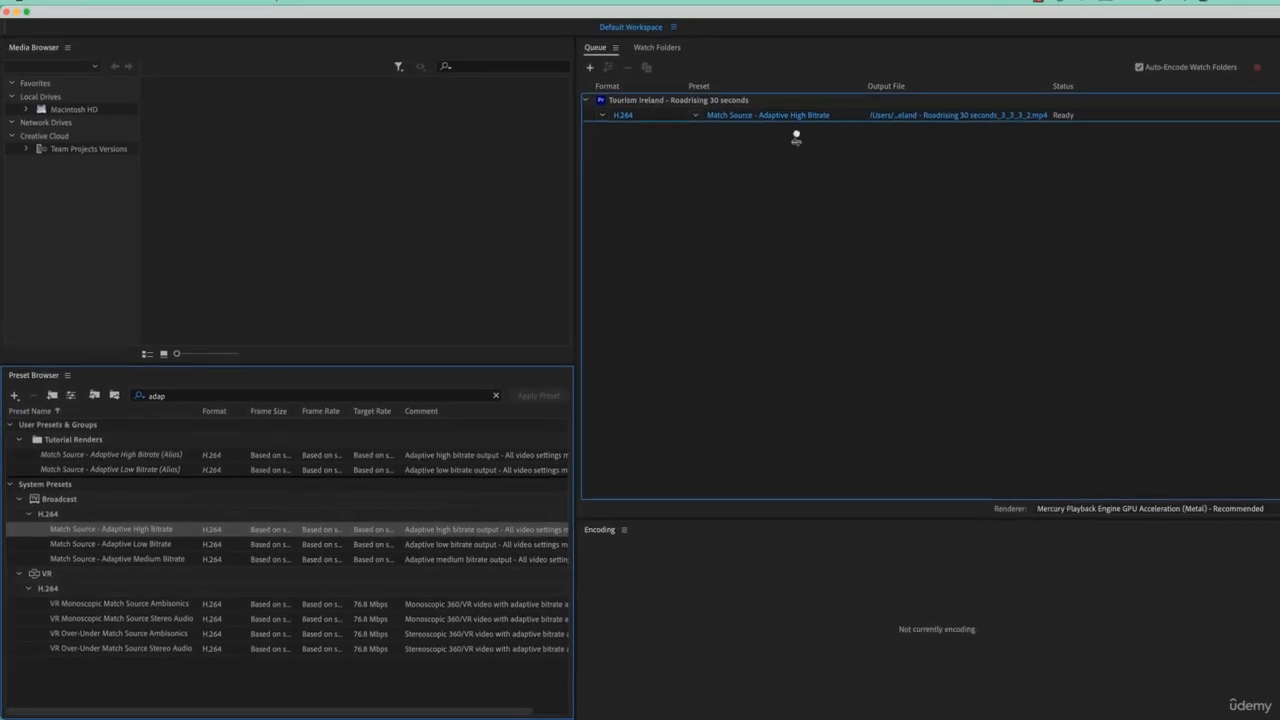
drag(796, 138, 788, 134)
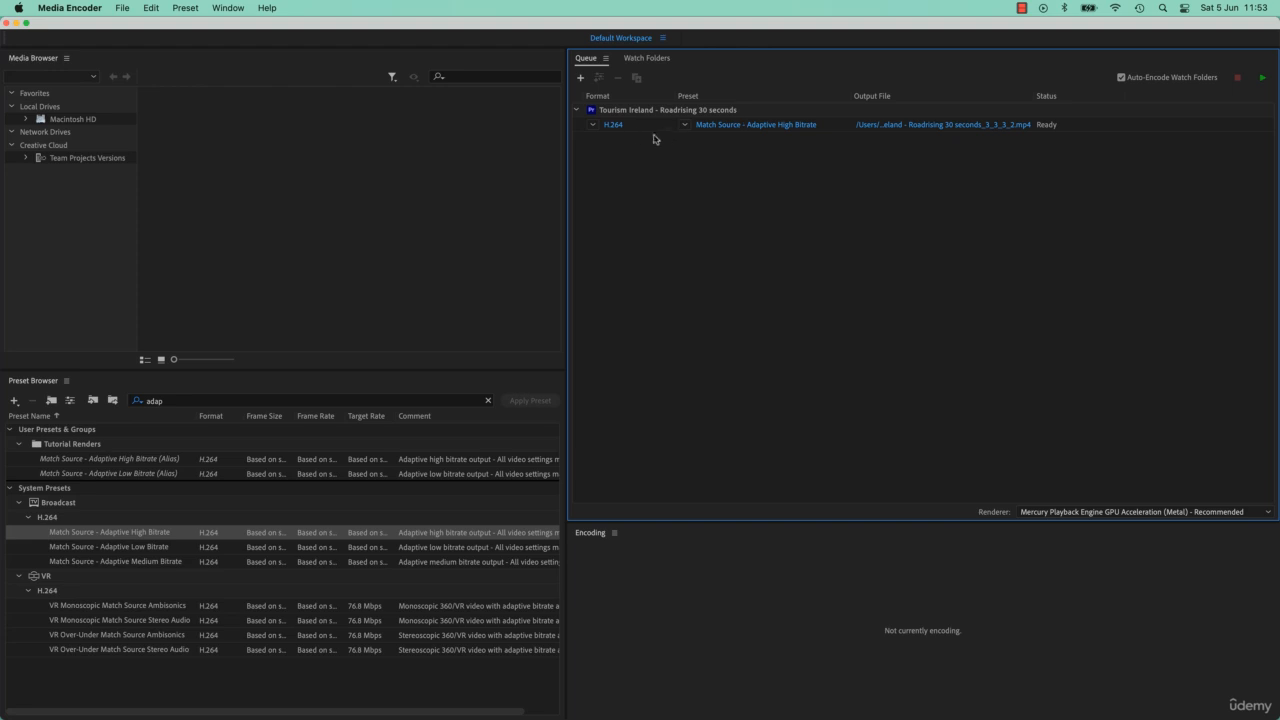
Check the queued output's format options, and examine the Wraptor DCP presets under Cinema with the preset search cleared
click(591, 125)
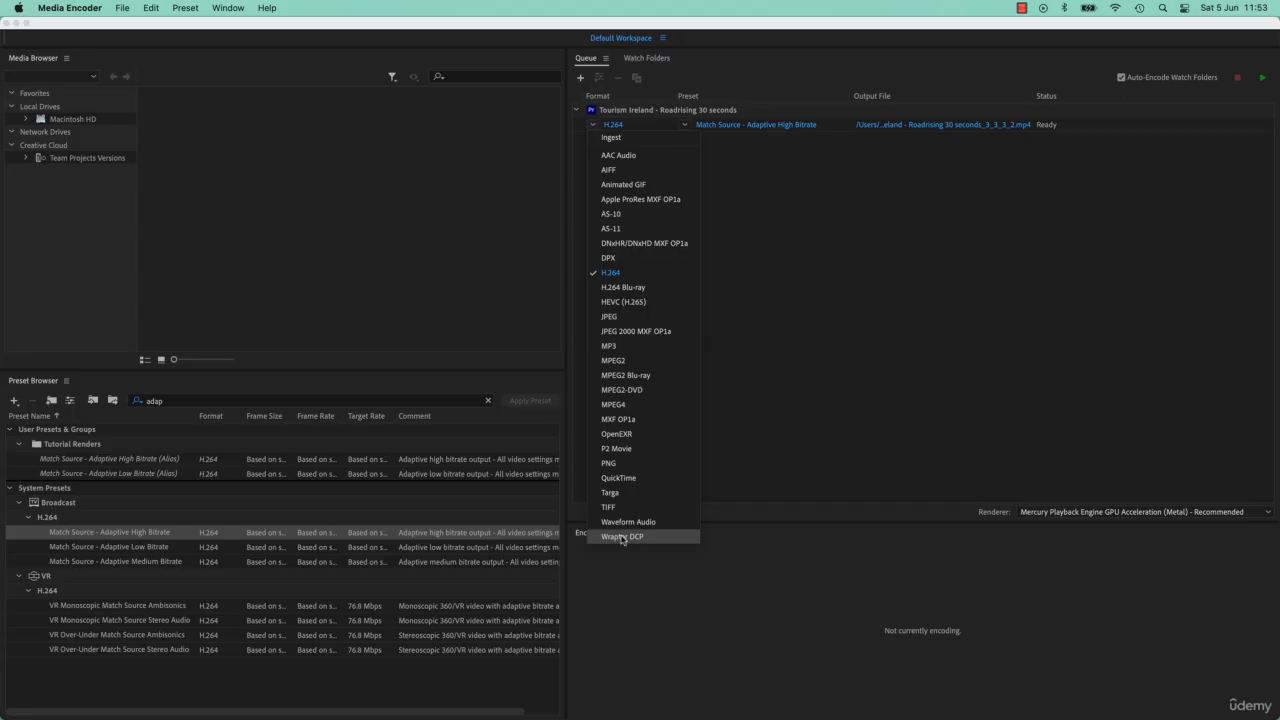
click(26, 460)
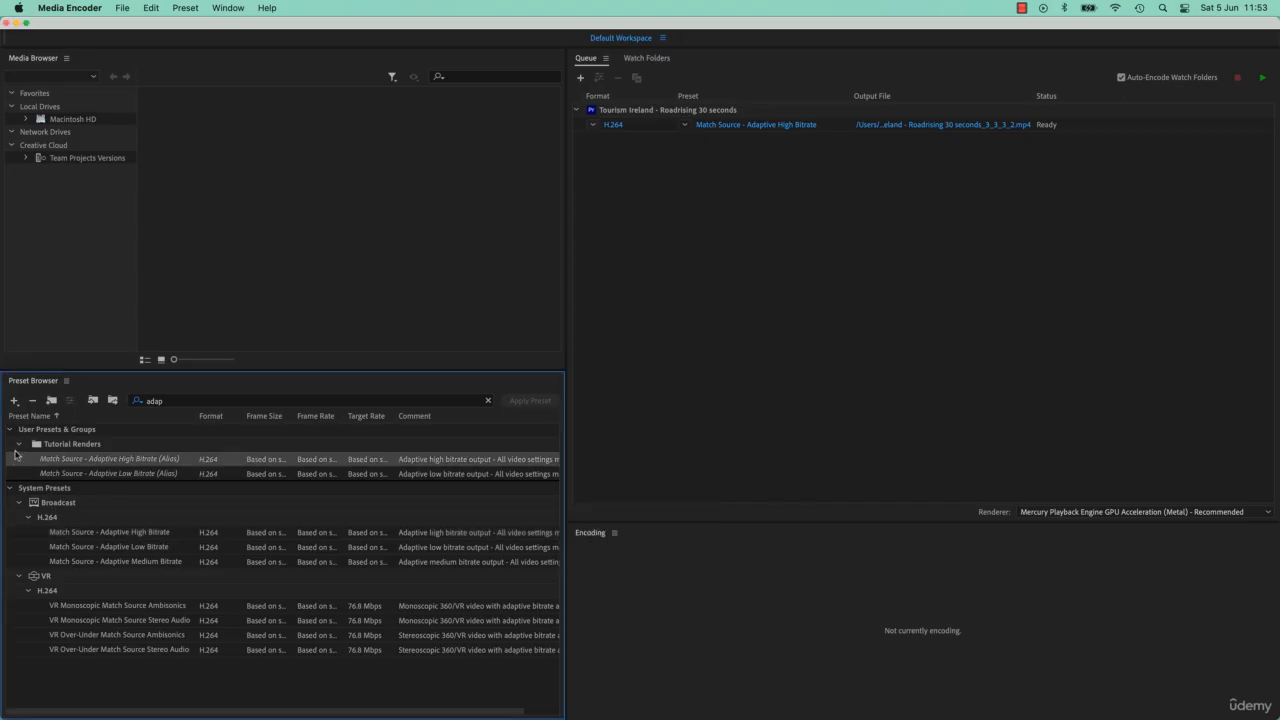
click(186, 401)
key(BackSpace)
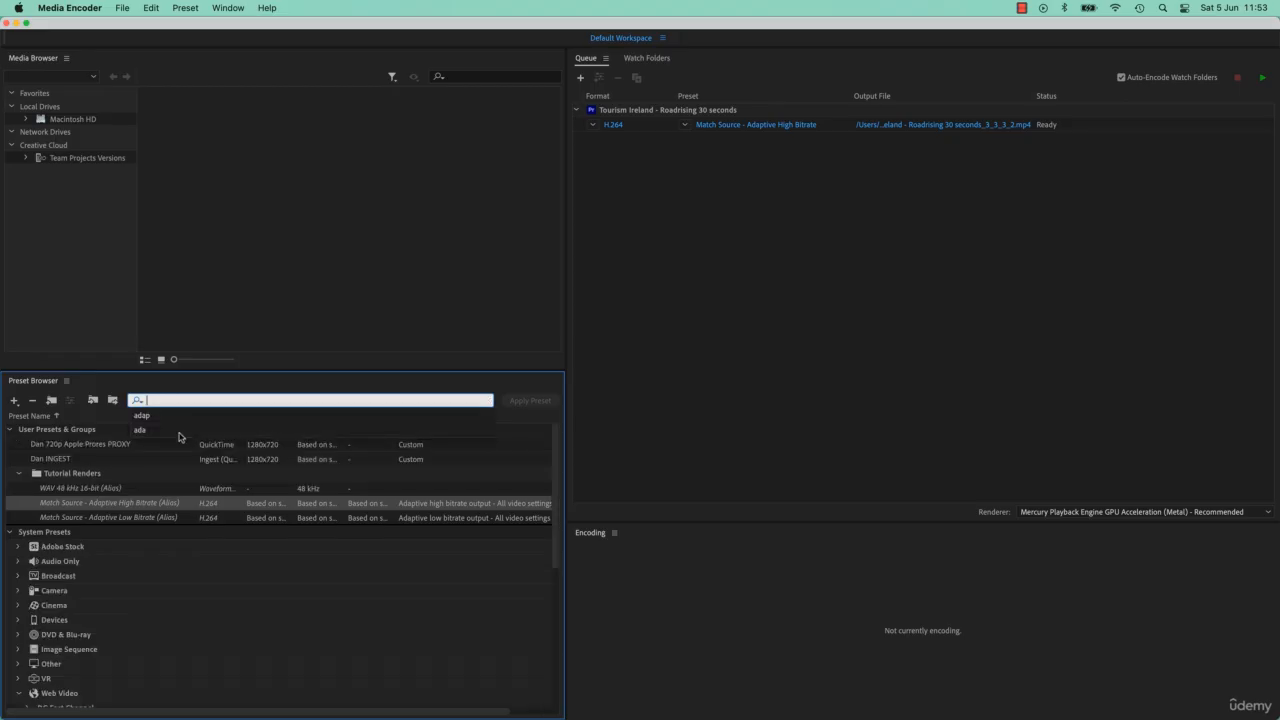
click(20, 605)
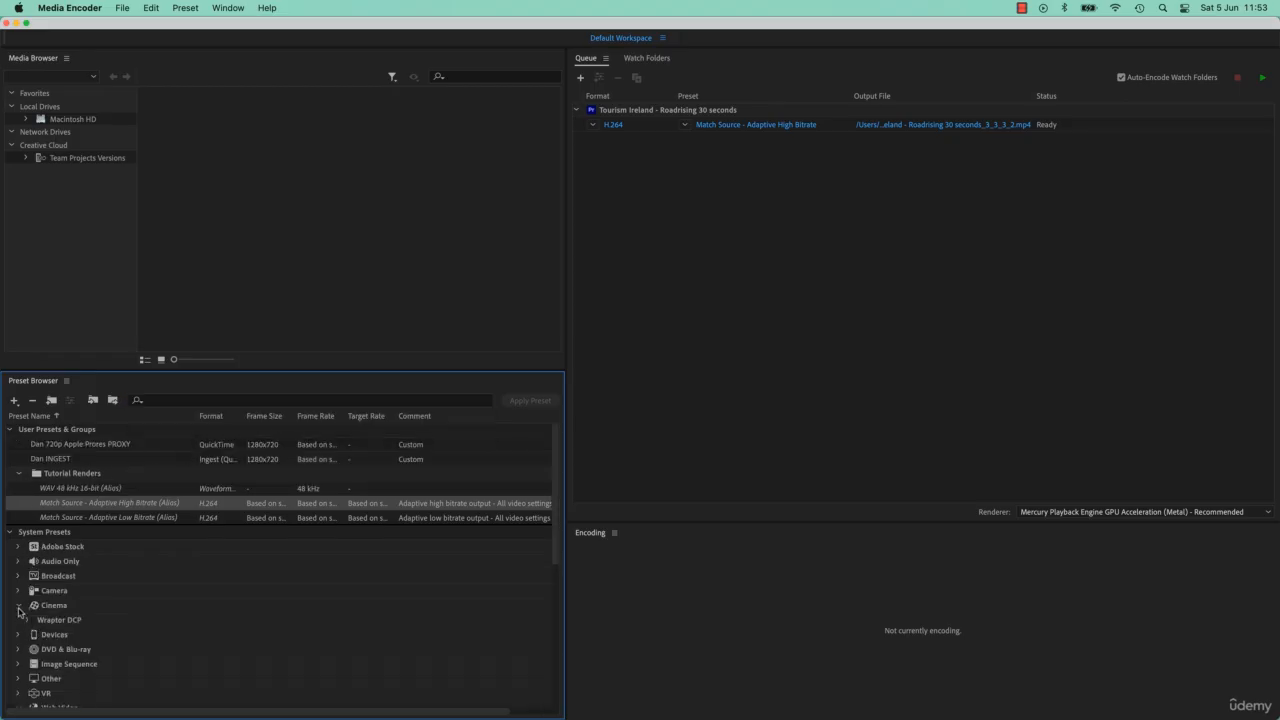
click(26, 621)
click(27, 621)
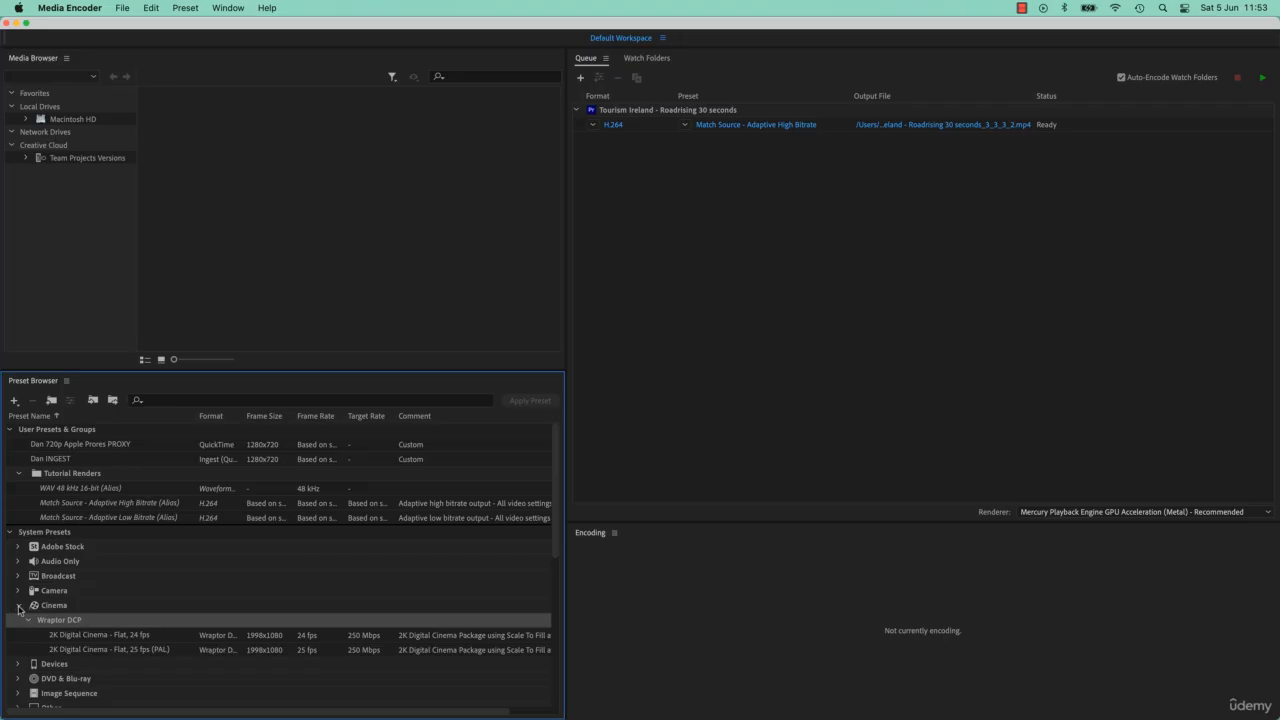
click(18, 606)
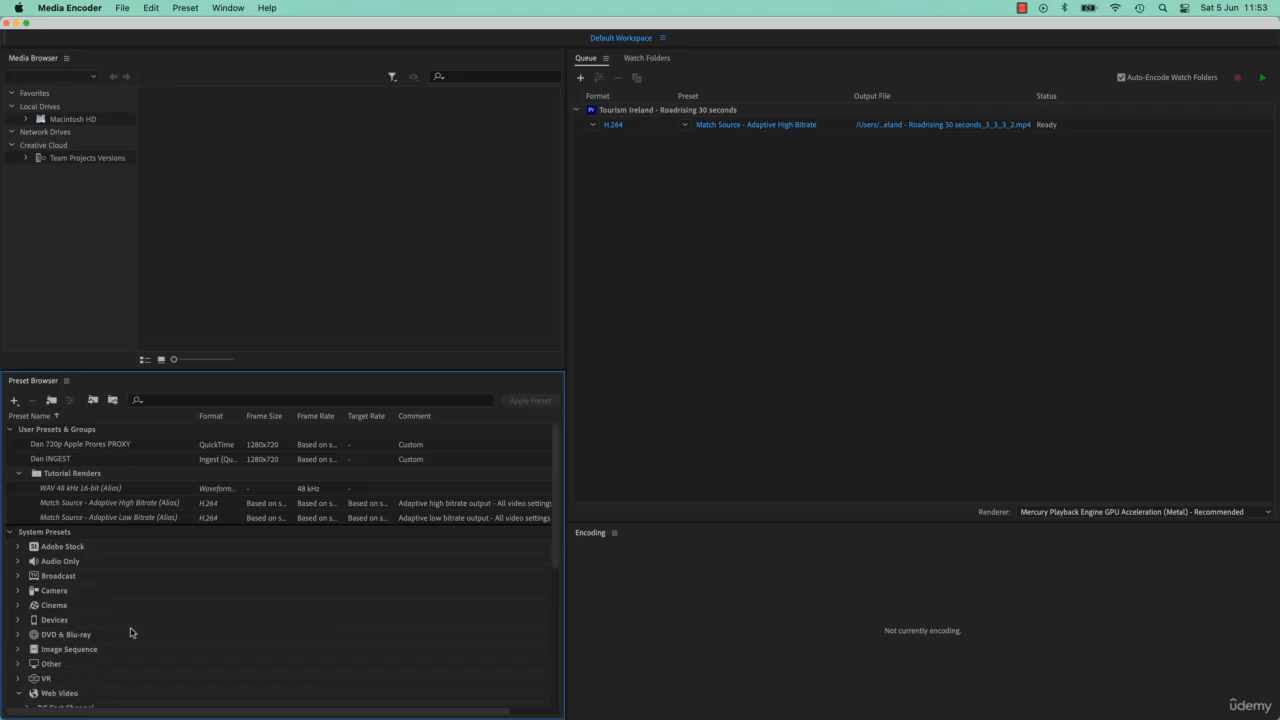
Search the presets for "exr" to view the OpenEXR sequence presets, and clear the search
click(170, 401)
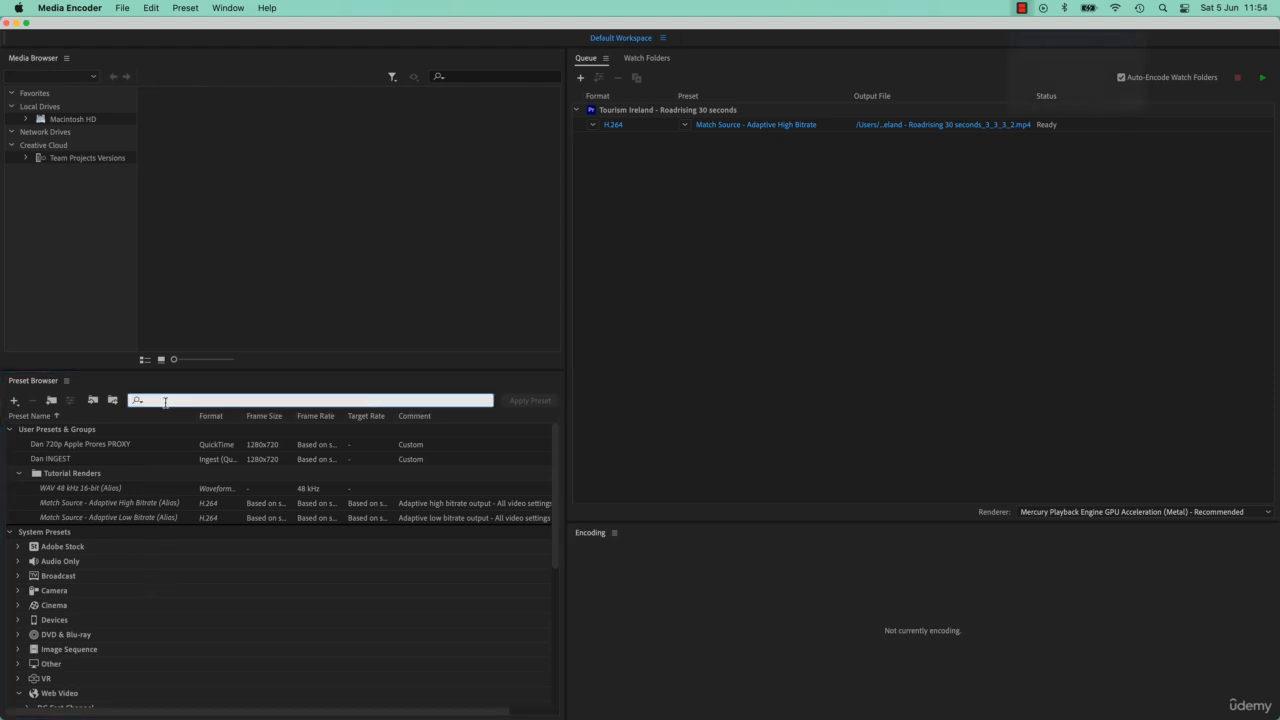
text(exr)
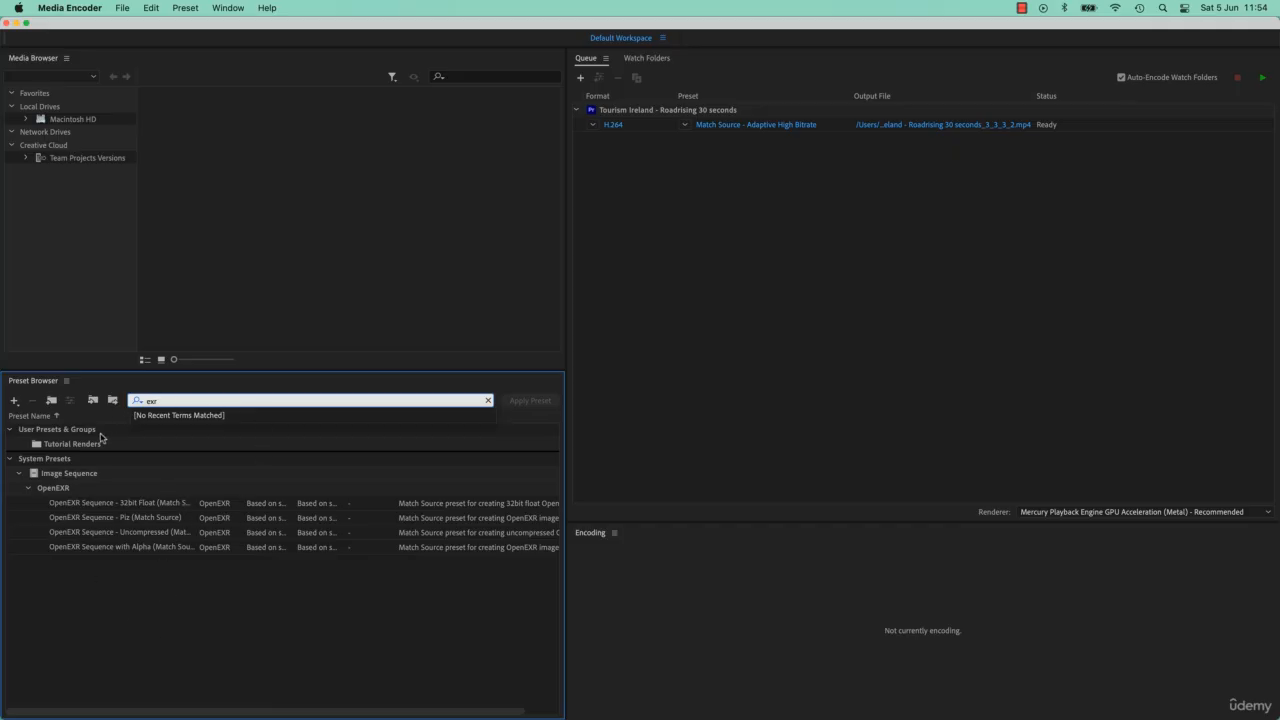
click(488, 402)
click(488, 401)
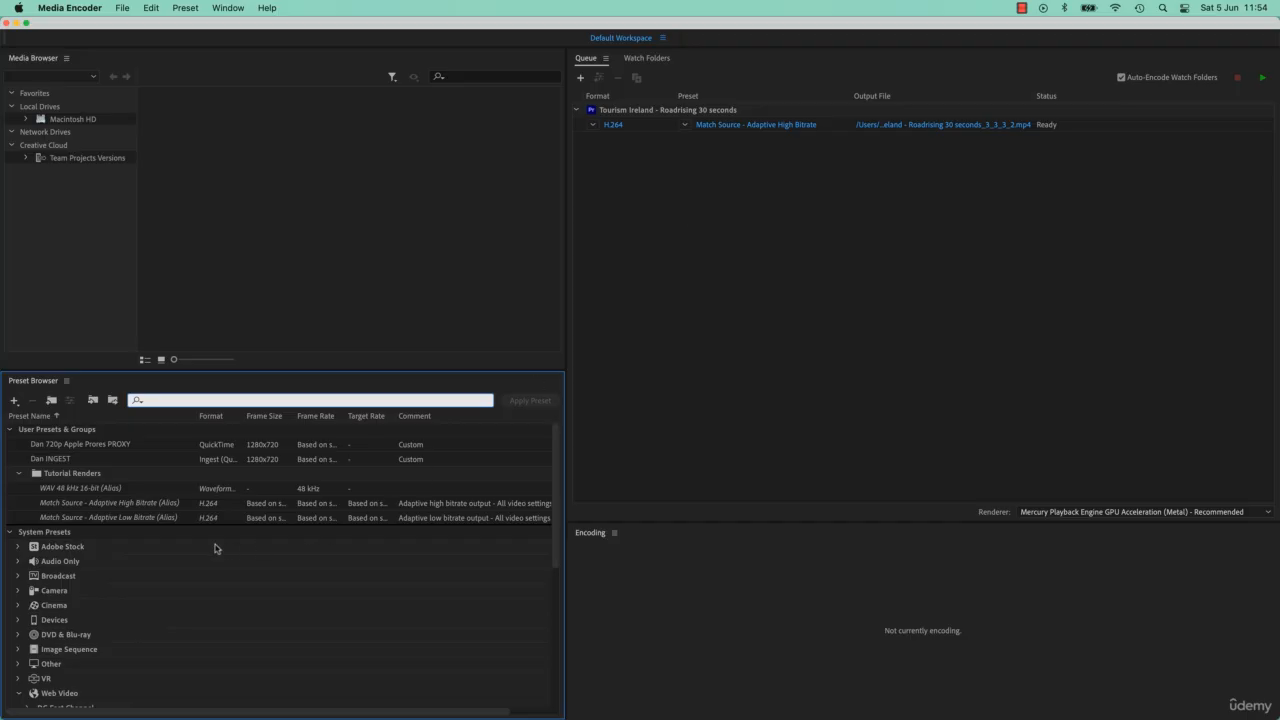
Expand the Broadcast presets down to the 1080p 25 group of DNxHD MXF OP1a
click(20, 580)
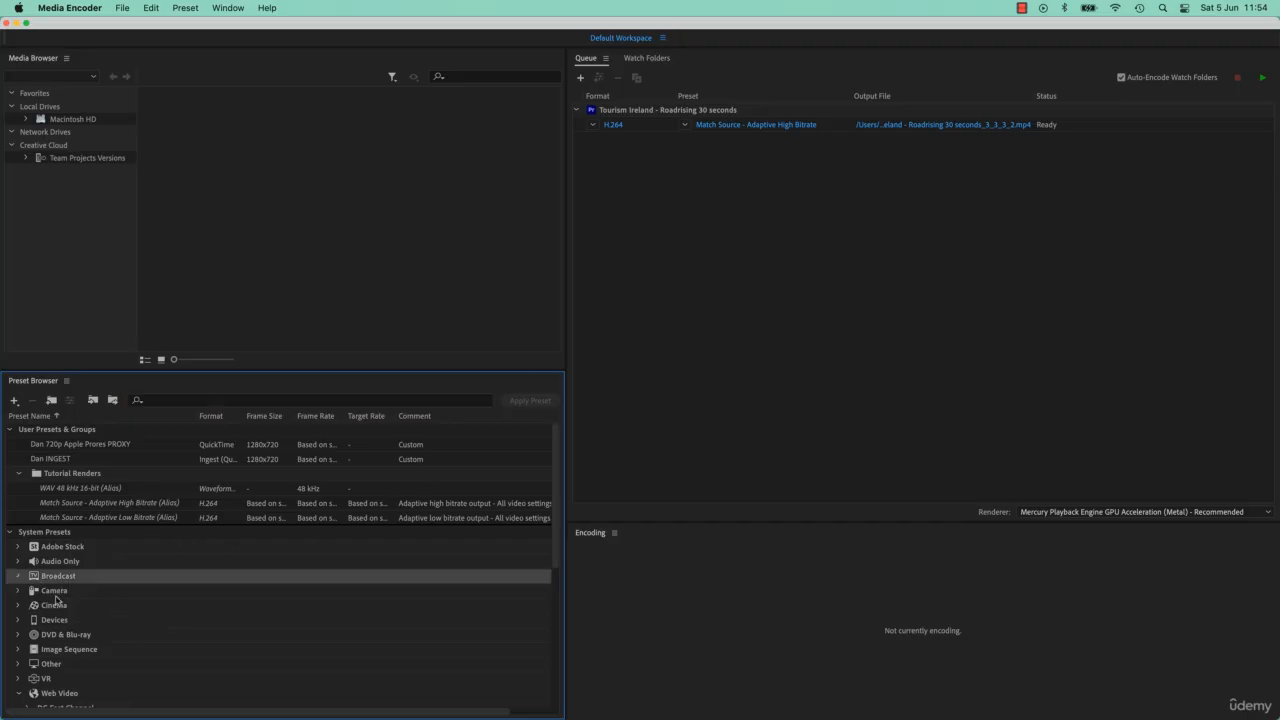
click(18, 577)
scroll(160, 617, down, 2)
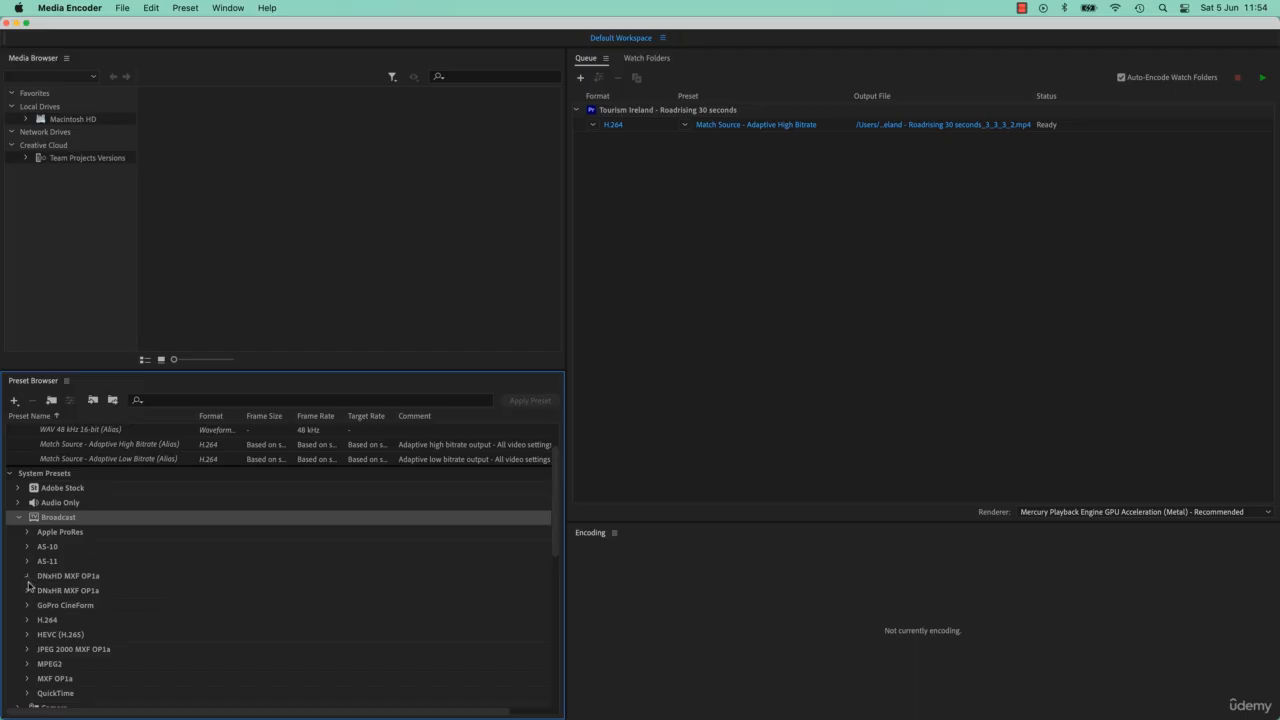
click(28, 577)
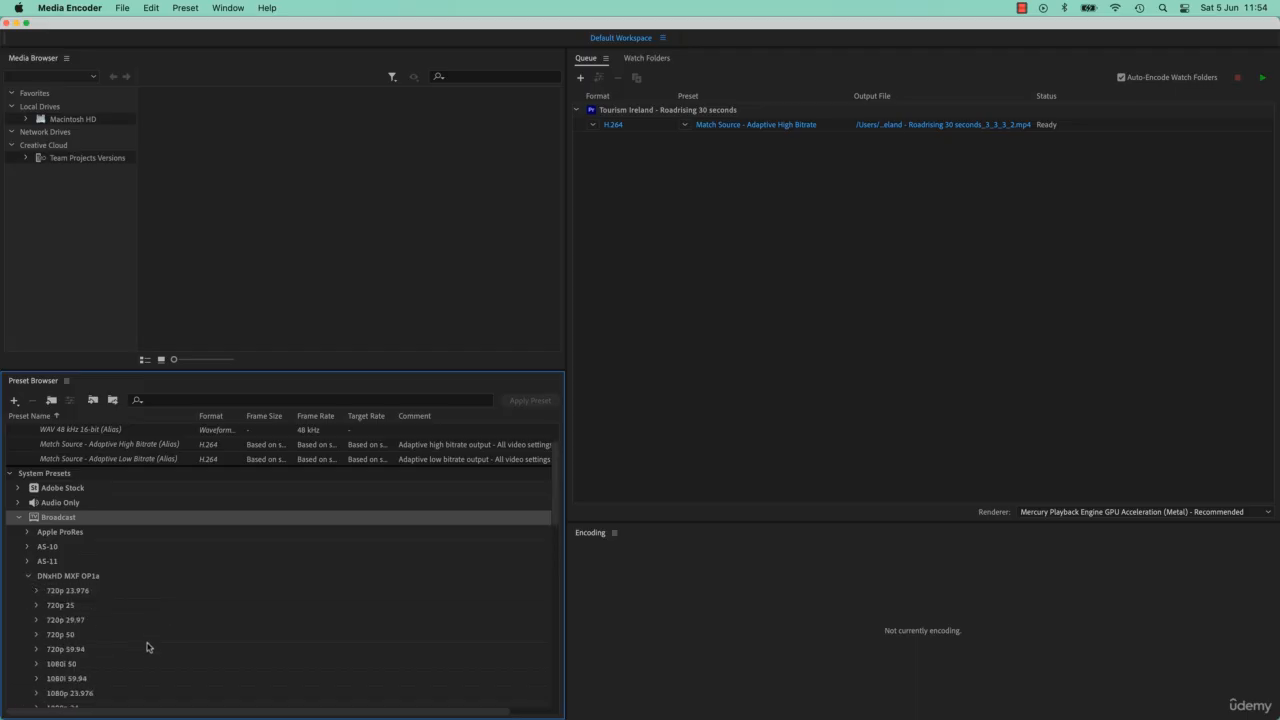
scroll(146, 647, down, 4)
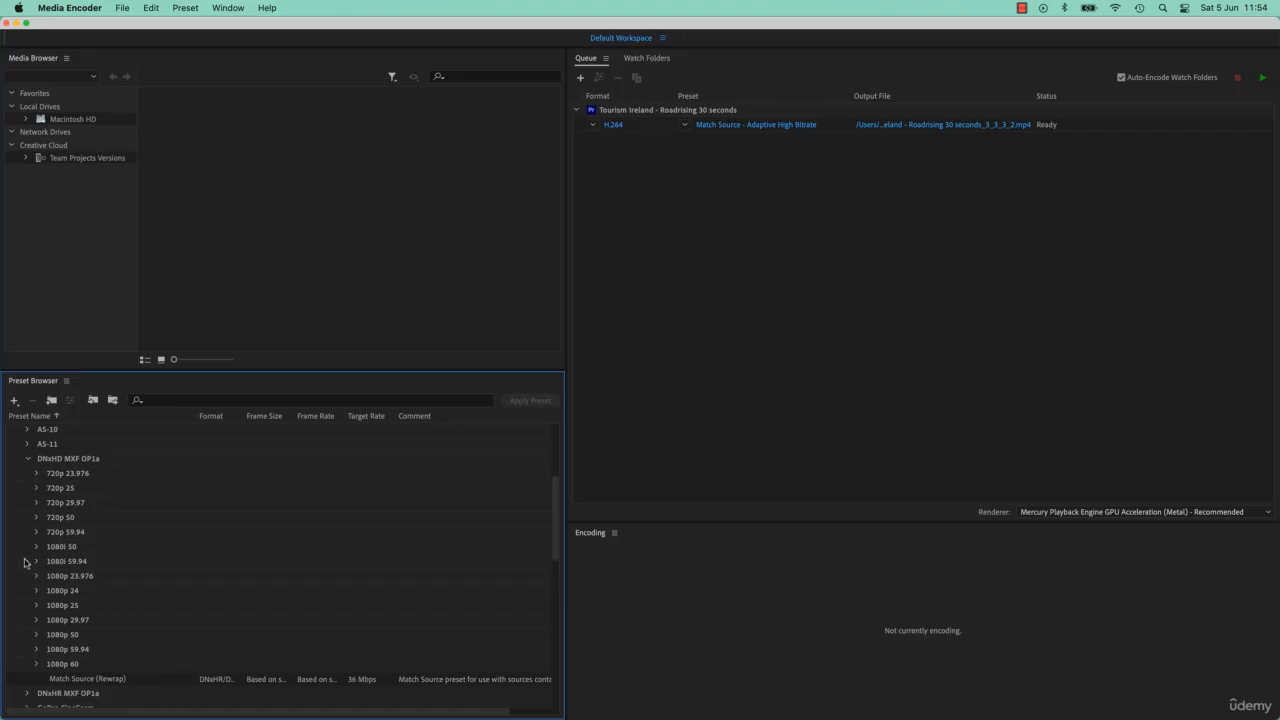
click(37, 606)
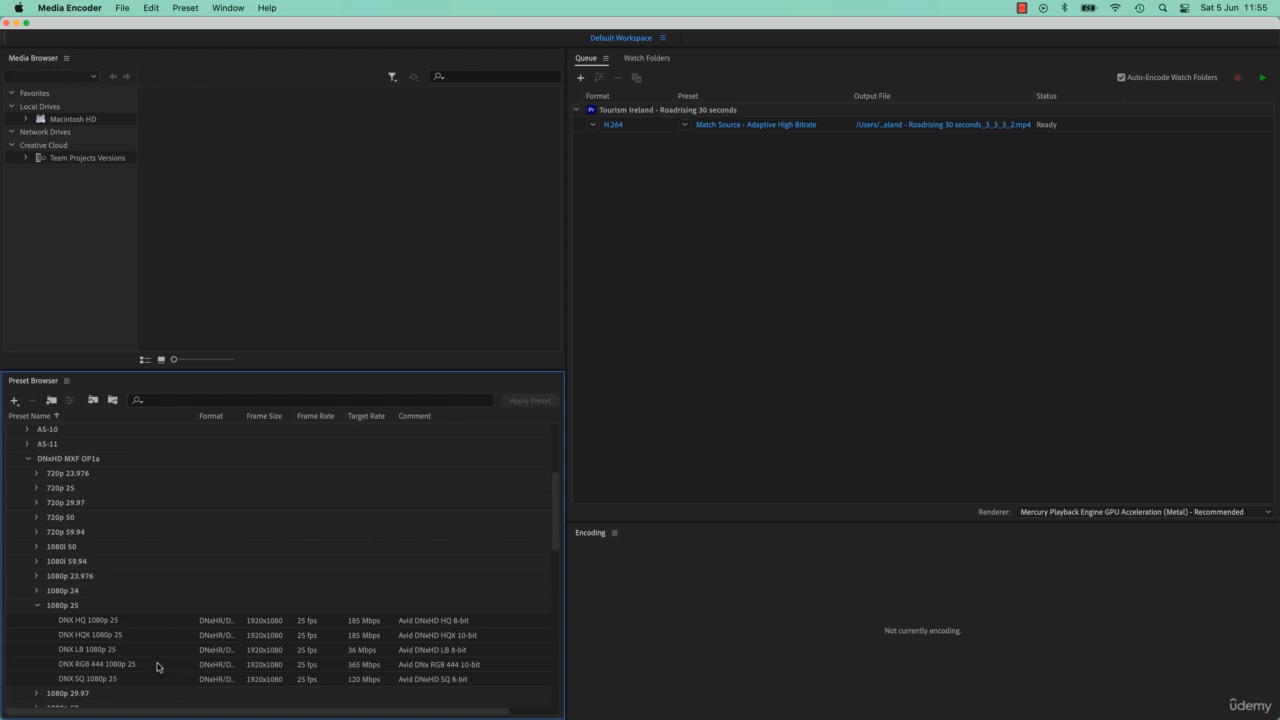
Replace the queued H.264 output's preset with DNX HQ 1080p 25 and undo the replacement
mouse_move(157, 666)
click(76, 622)
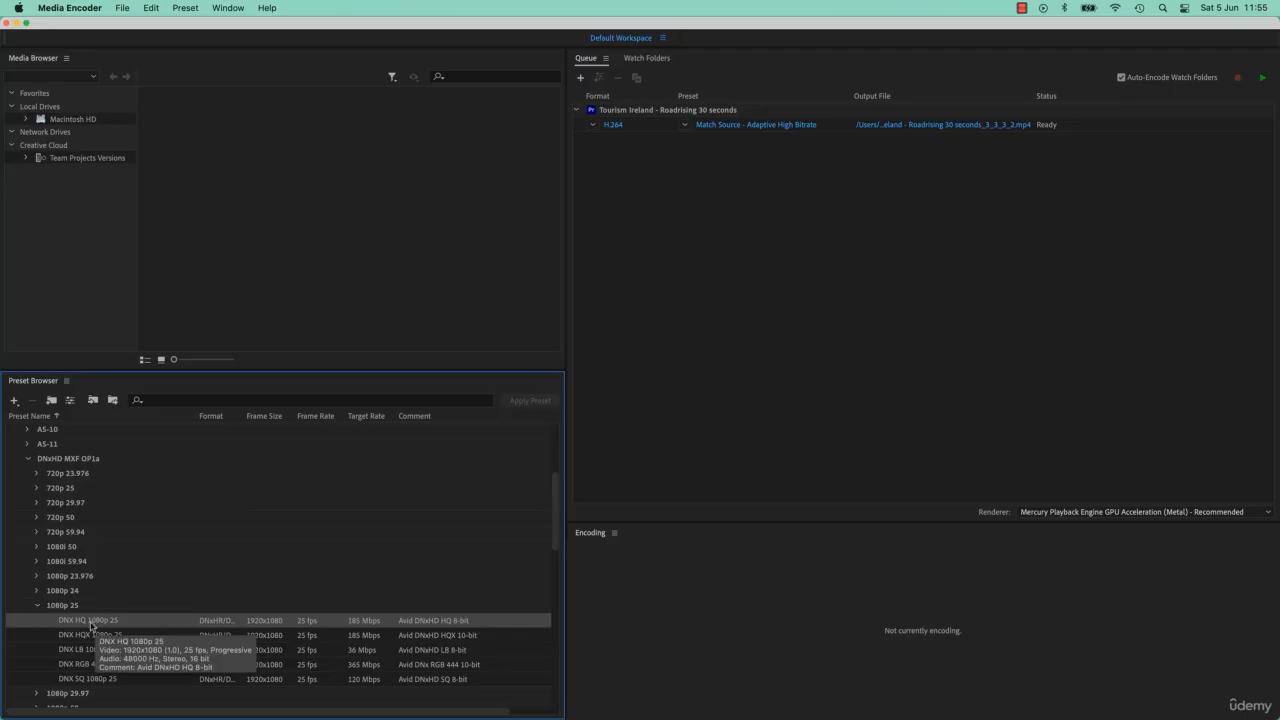
drag(95, 625, 617, 130)
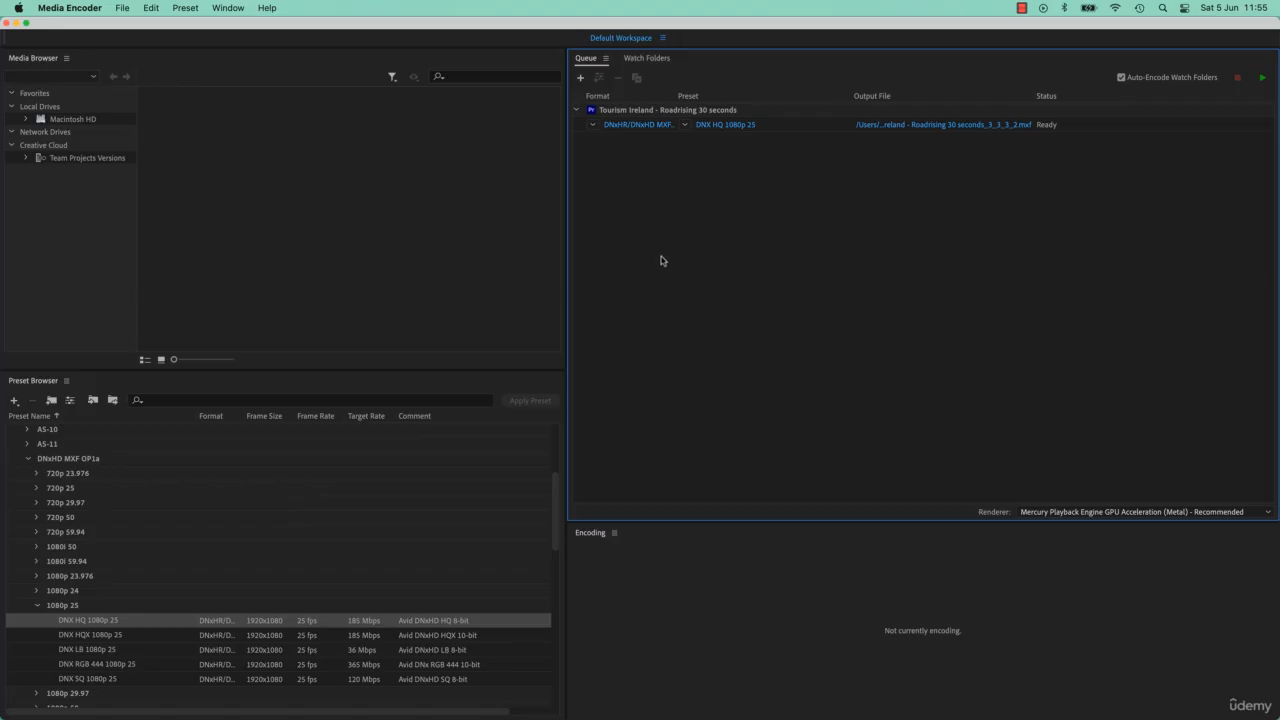
key(super+z)
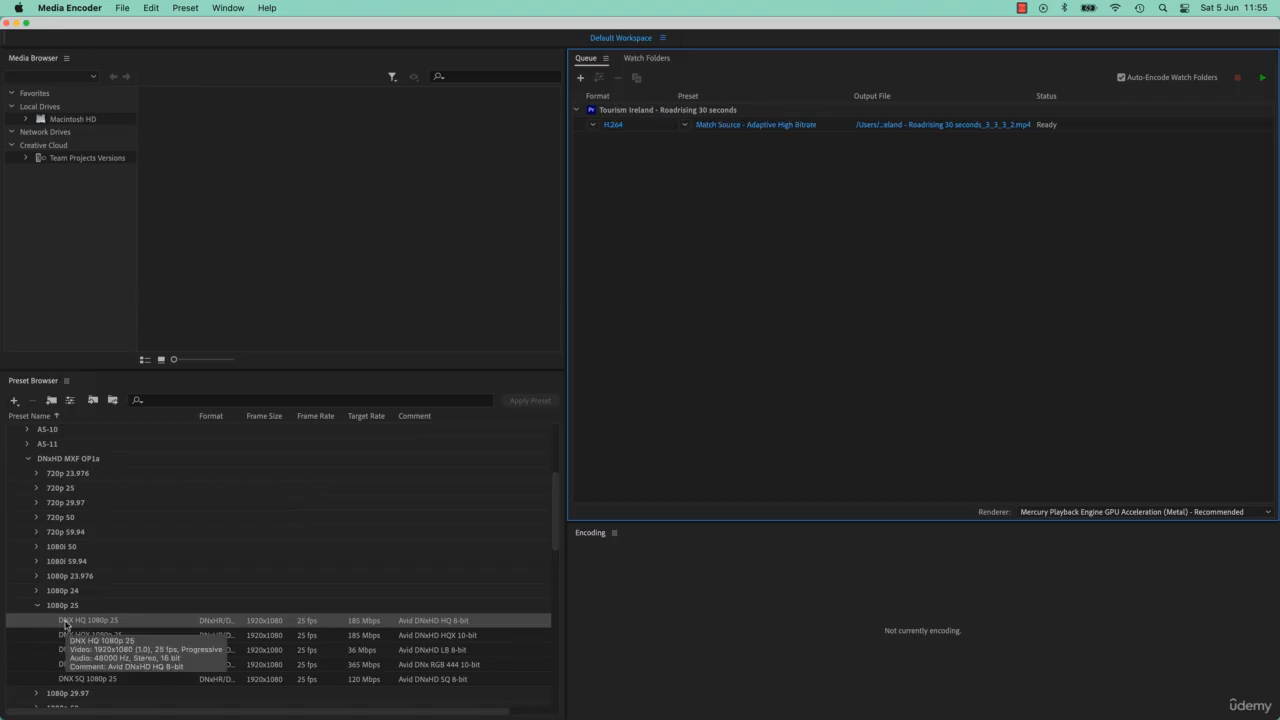
Add the DNX HQ 1080p 25 preset as an additional output of the Tourism Ireland - Roadrising 30 seconds source
click(627, 110)
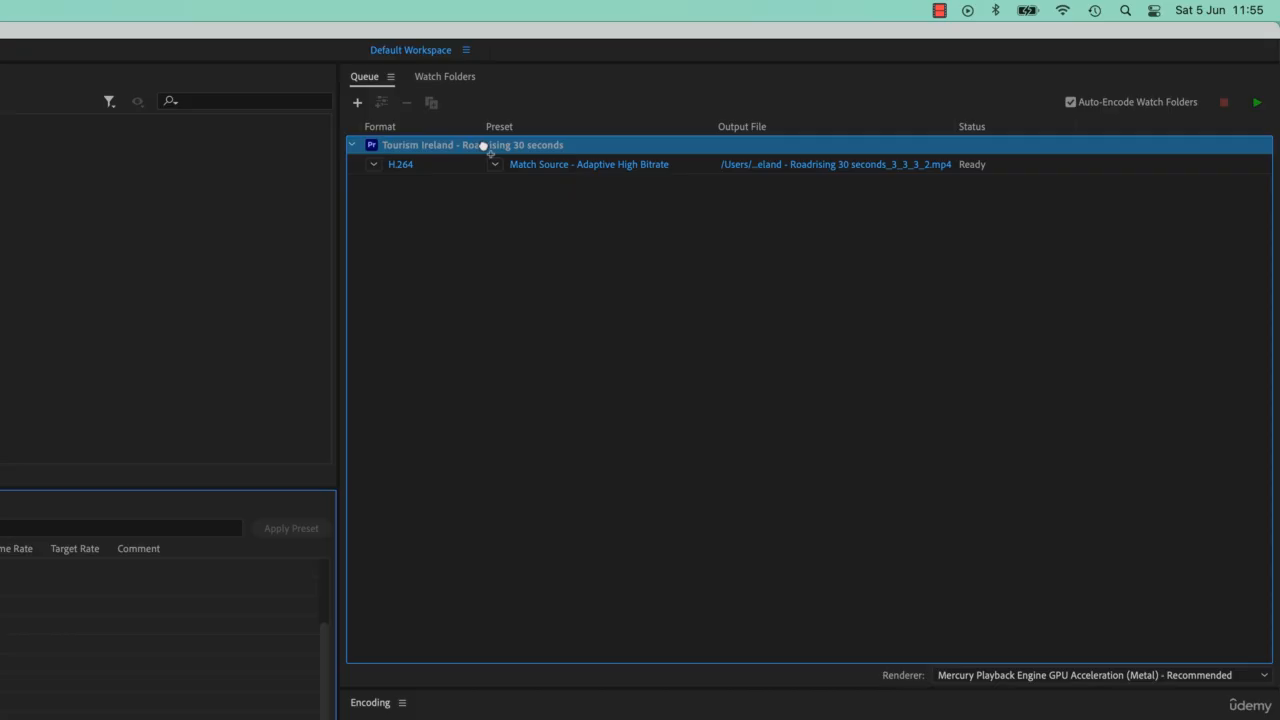
click(432, 166)
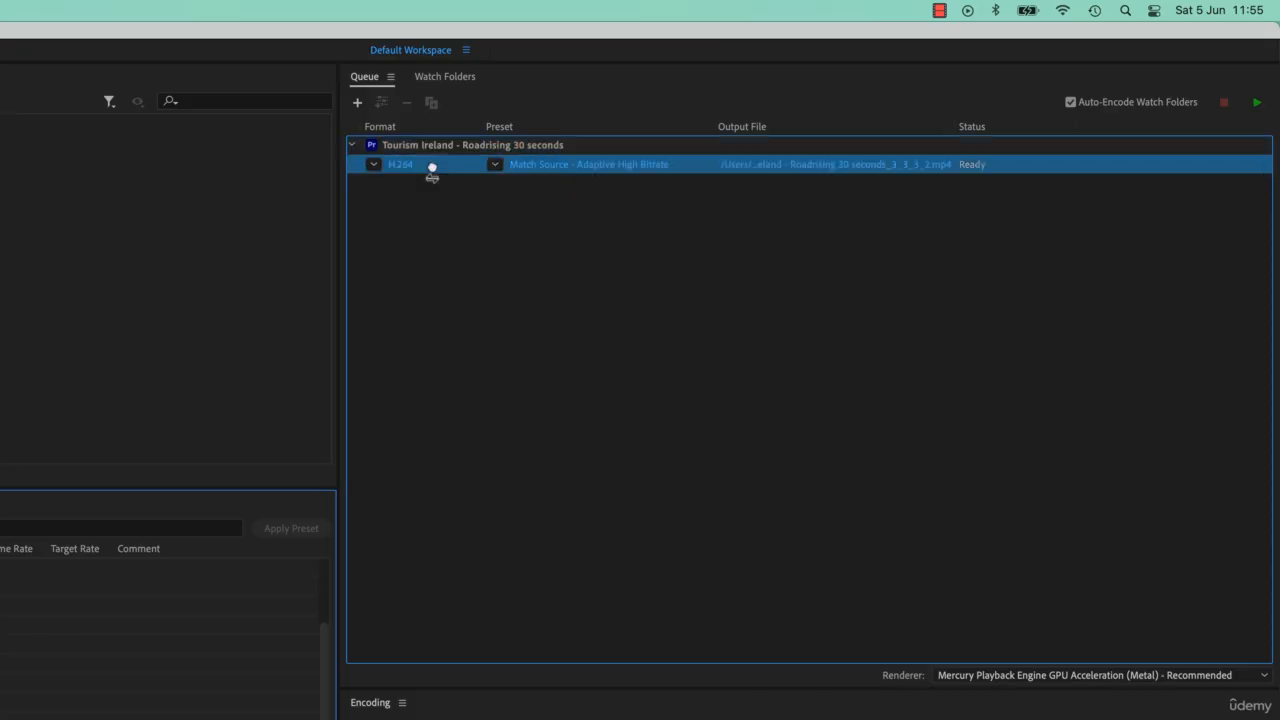
click(437, 145)
click(441, 166)
click(435, 146)
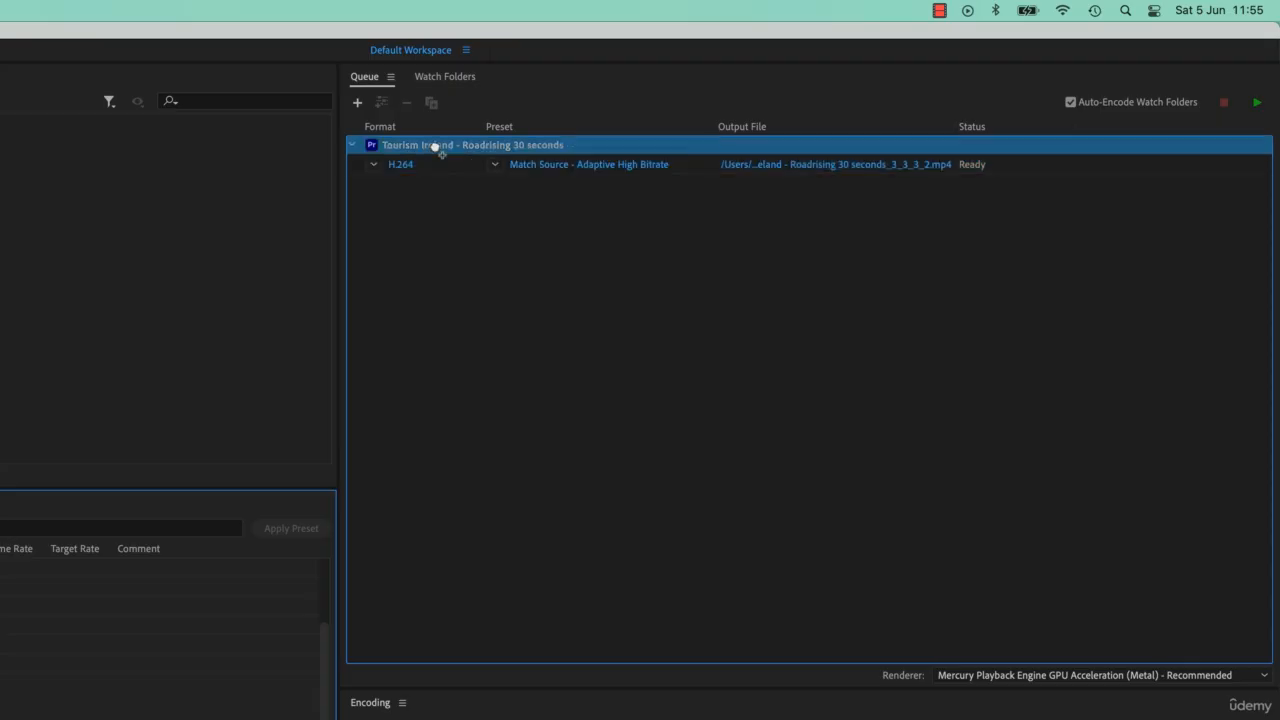
drag(435, 146, 440, 146)
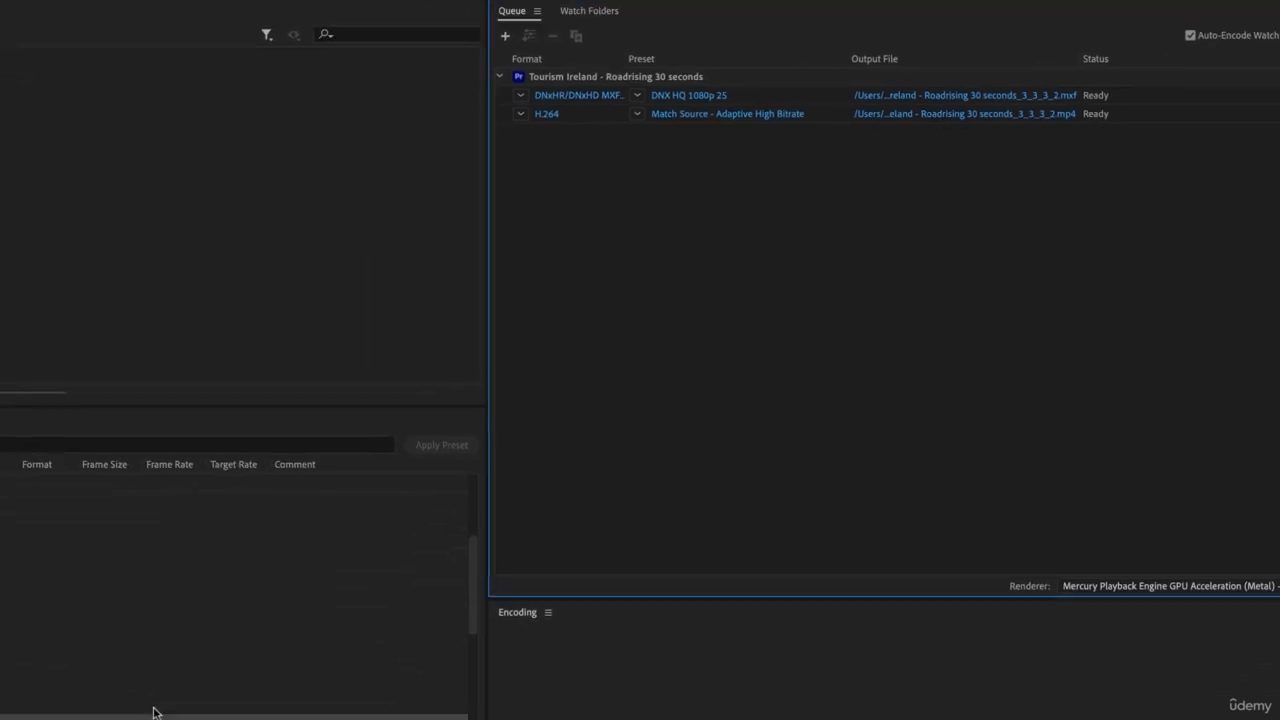
scroll(142, 542, up, 5)
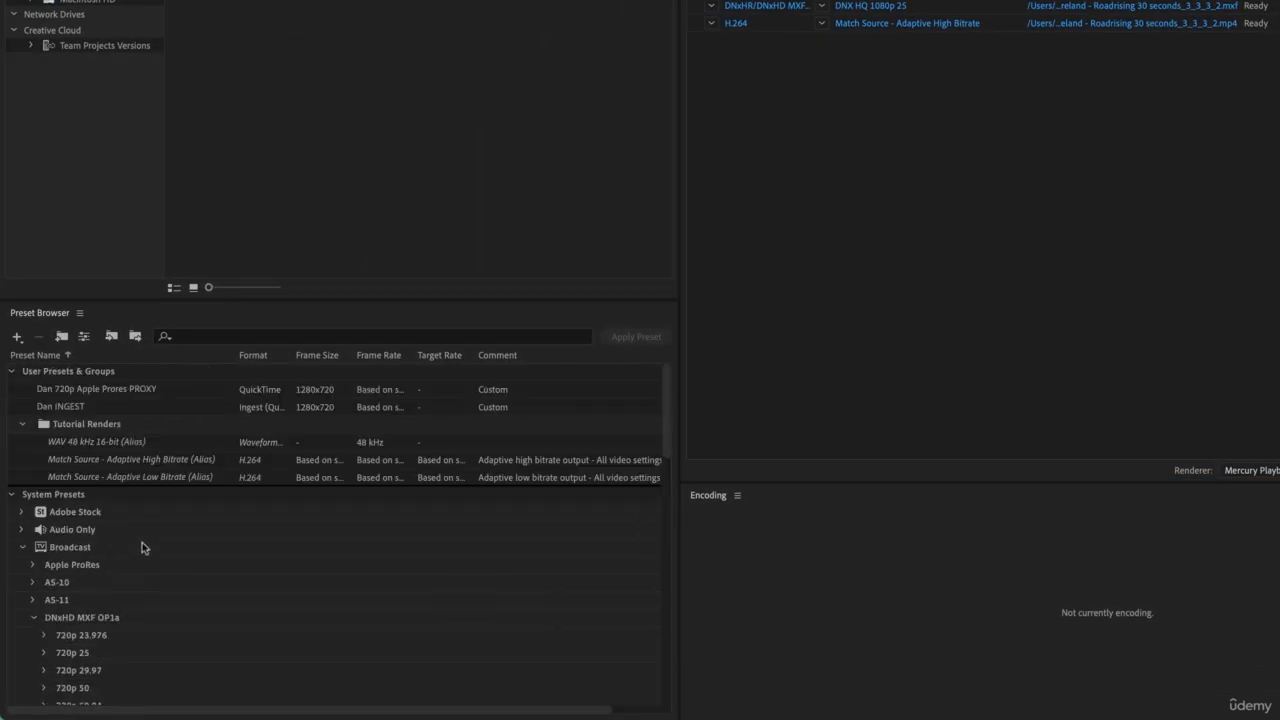
Collapse the Broadcast presets and browse to the Social Media presets under Web Video
click(23, 550)
click(23, 549)
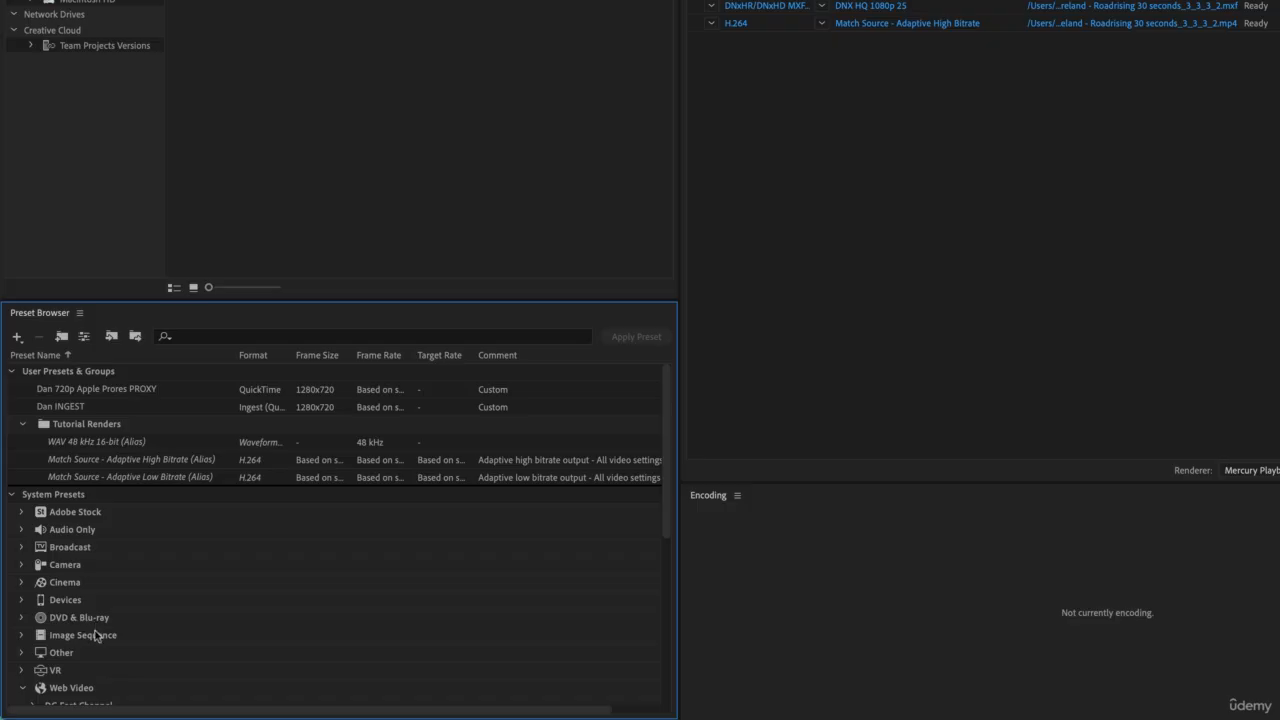
scroll(94, 634, down, 2)
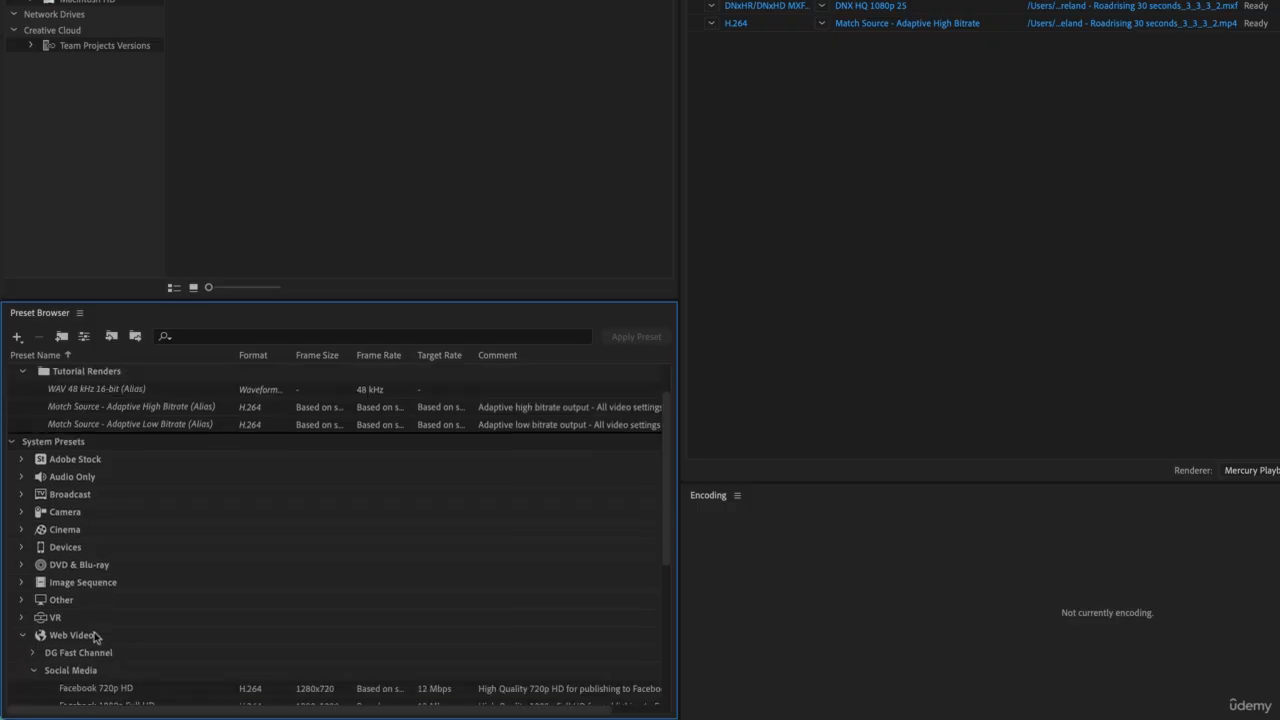
click(34, 672)
click(34, 680)
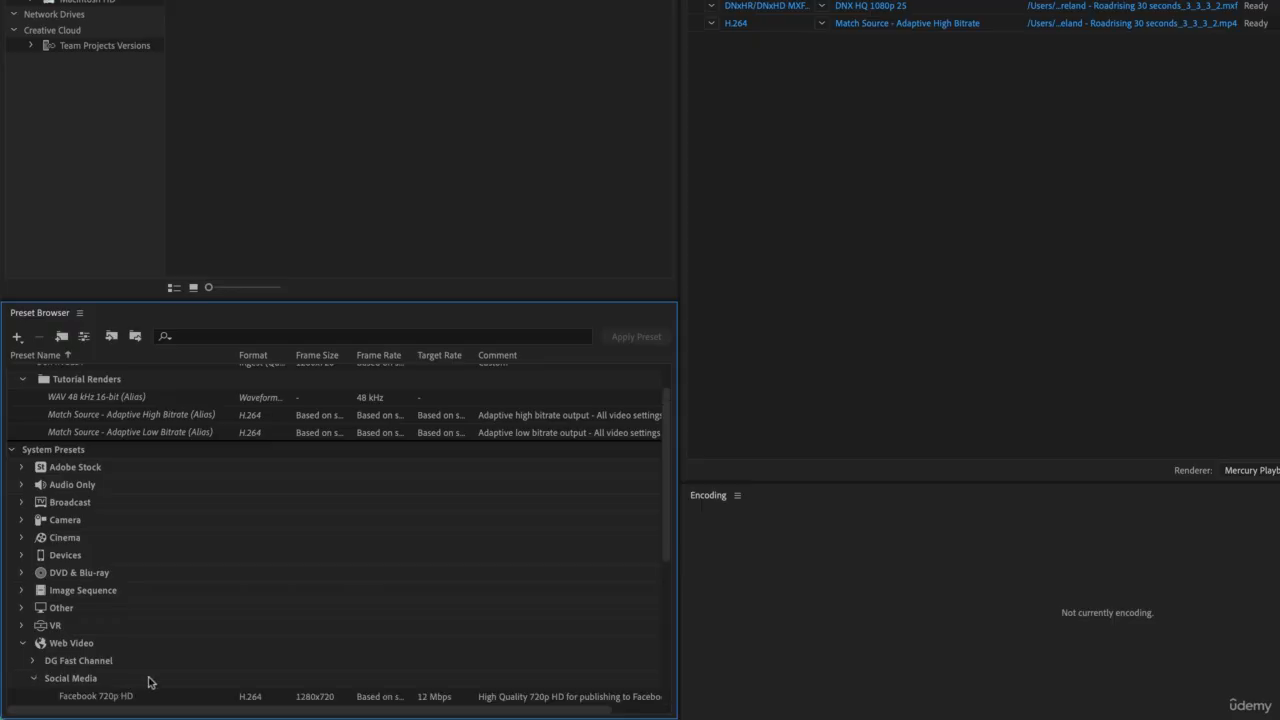
scroll(149, 680, down, 5)
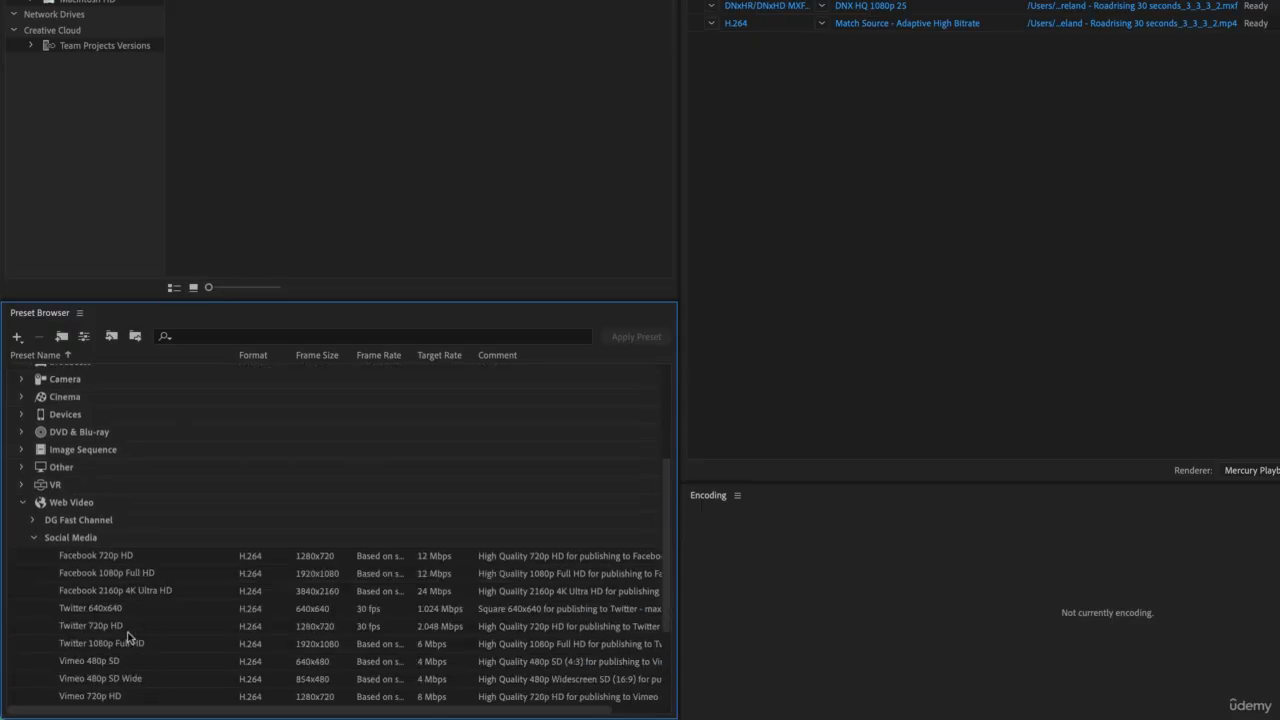
Select the Facebook 720p HD and Twitter 720p HD presets, compare their encoding details, and collapse the Social Media group
click(131, 558)
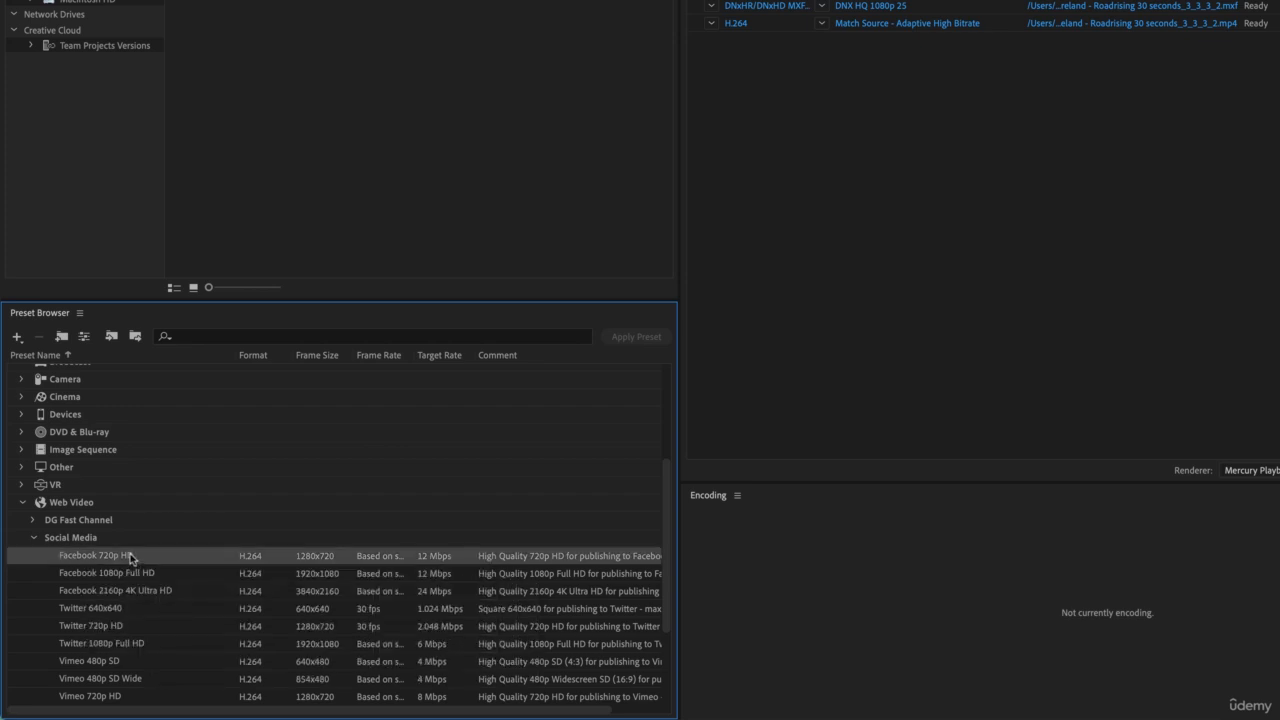
scroll(155, 660, down, 1)
scroll(155, 662, down, 1)
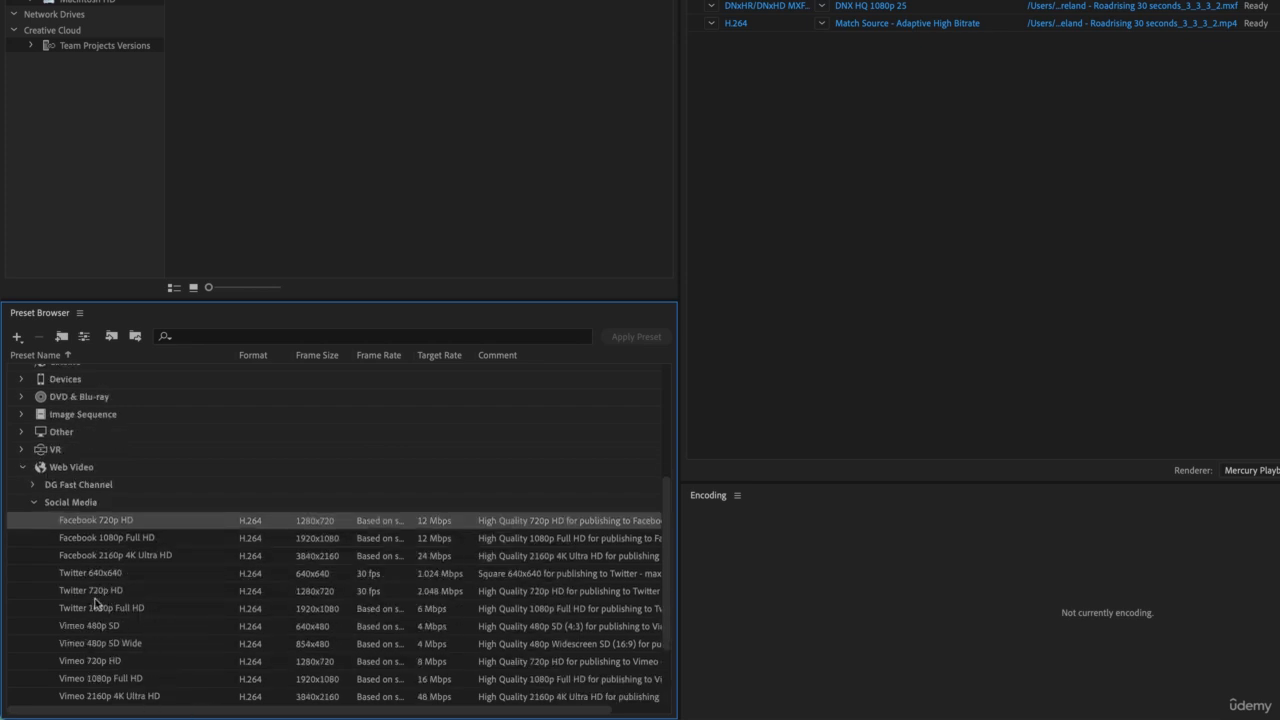
super+click(96, 595)
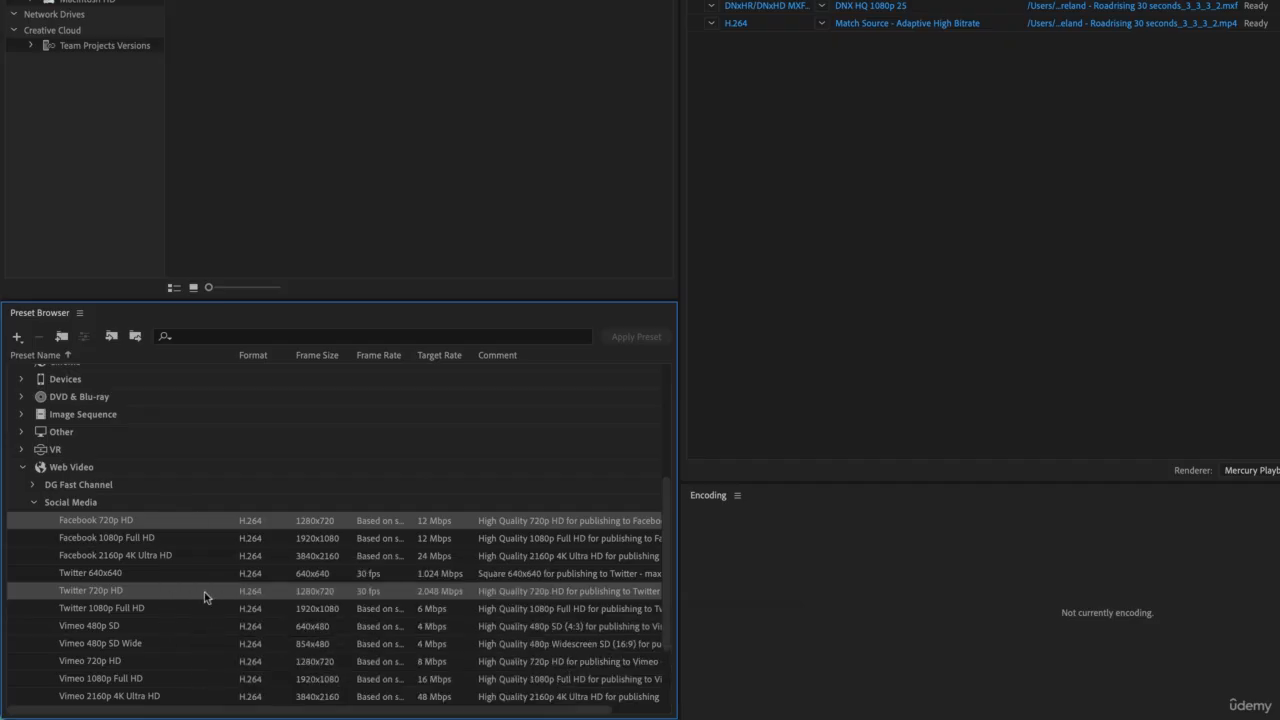
mouse_move(204, 597)
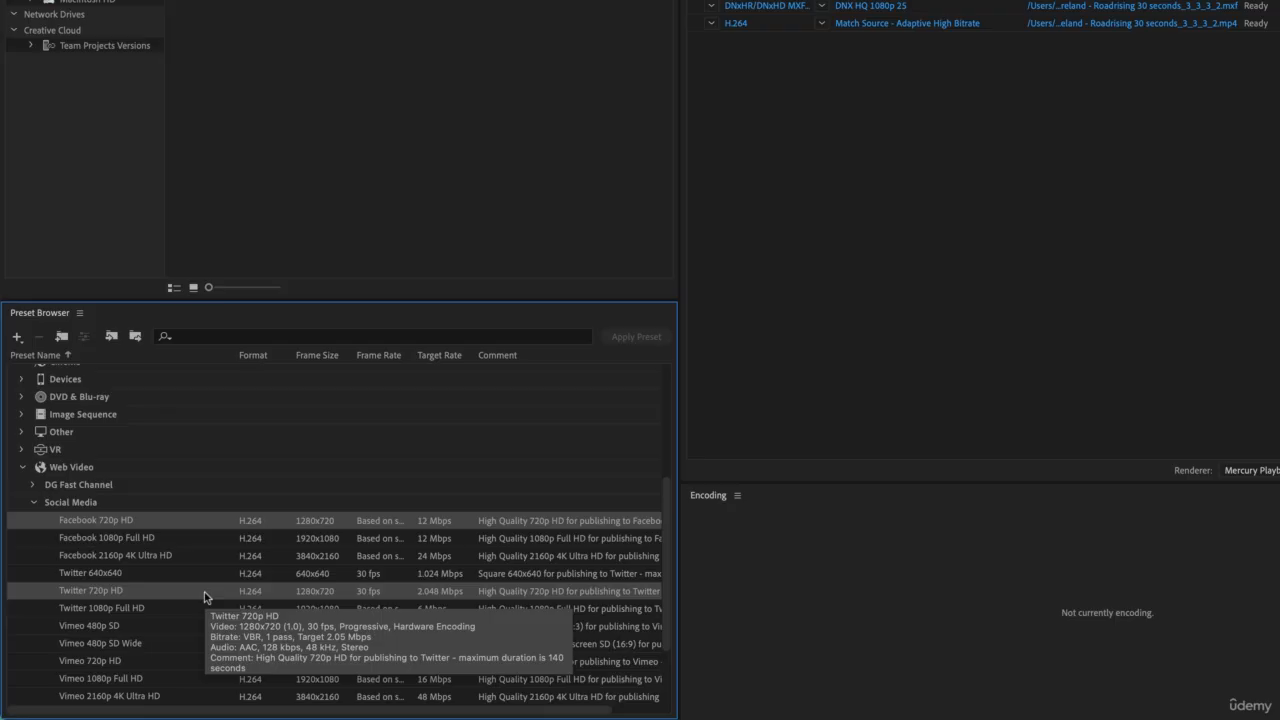
mouse_move(184, 524)
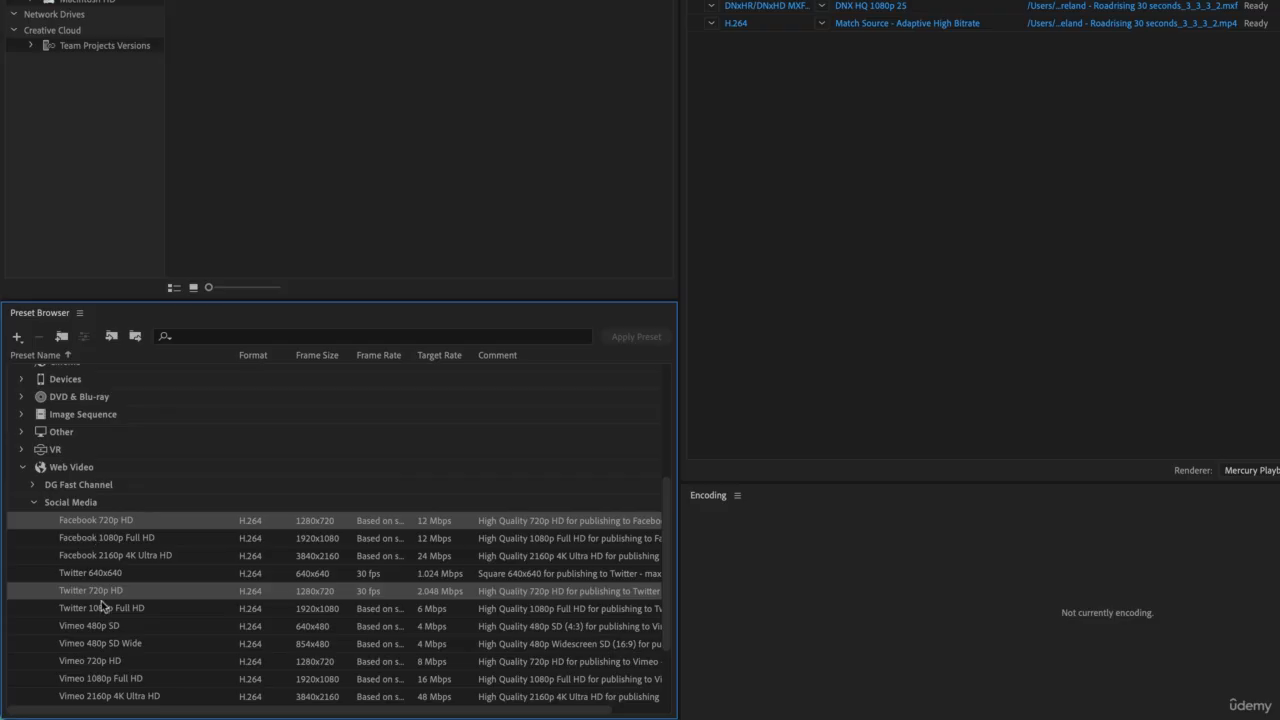
mouse_move(103, 607)
mouse_move(121, 528)
click(33, 503)
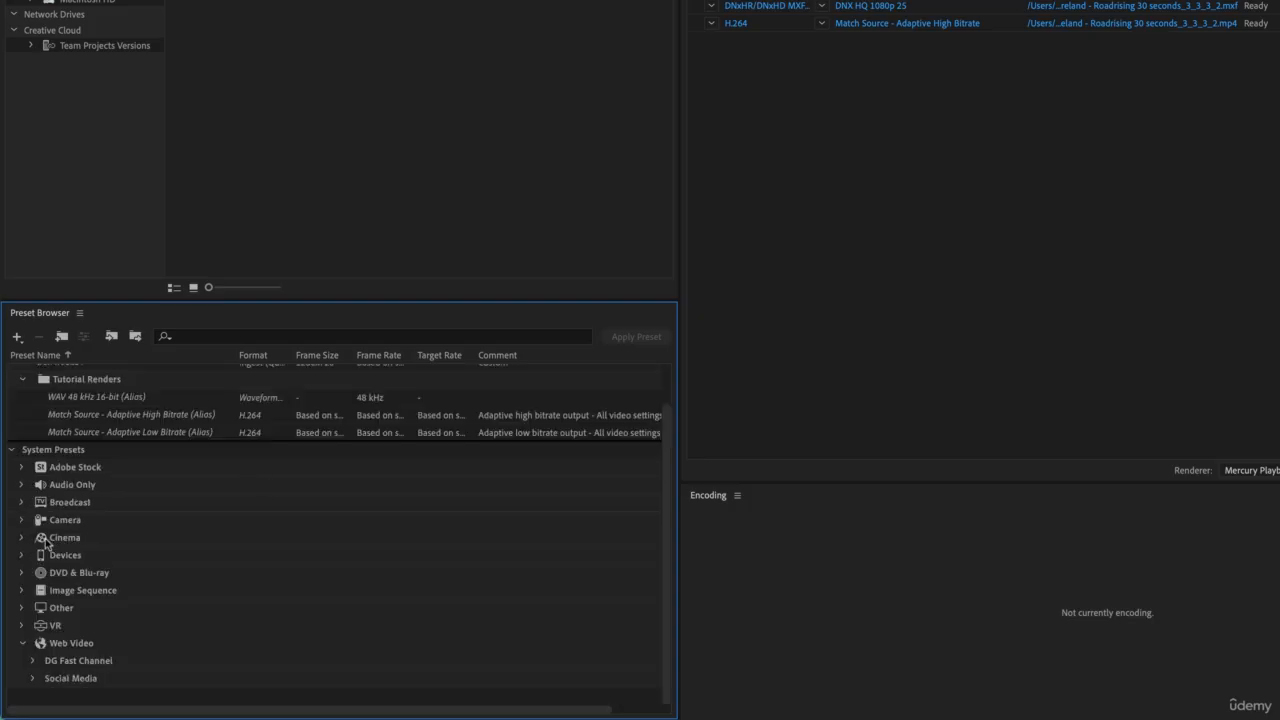
Collapse the DNxHD MXF OP1a group inside the Broadcast presets, and the Broadcast group itself
click(23, 504)
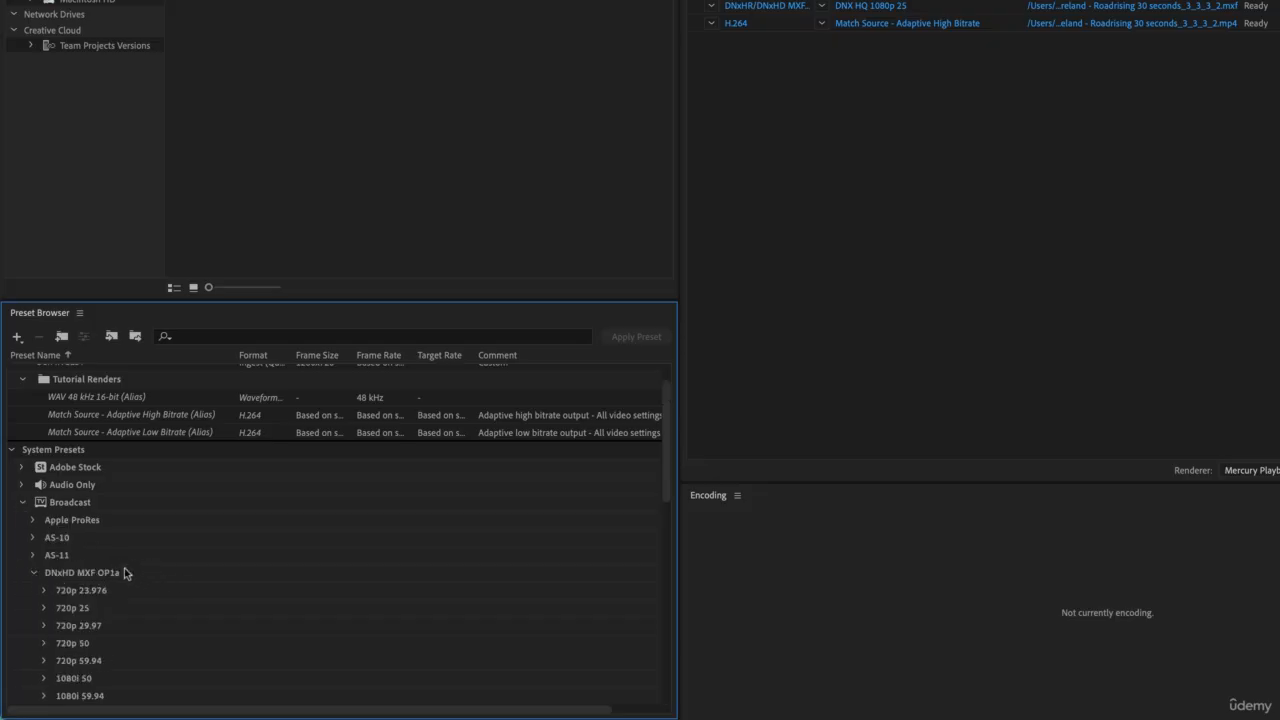
click(34, 572)
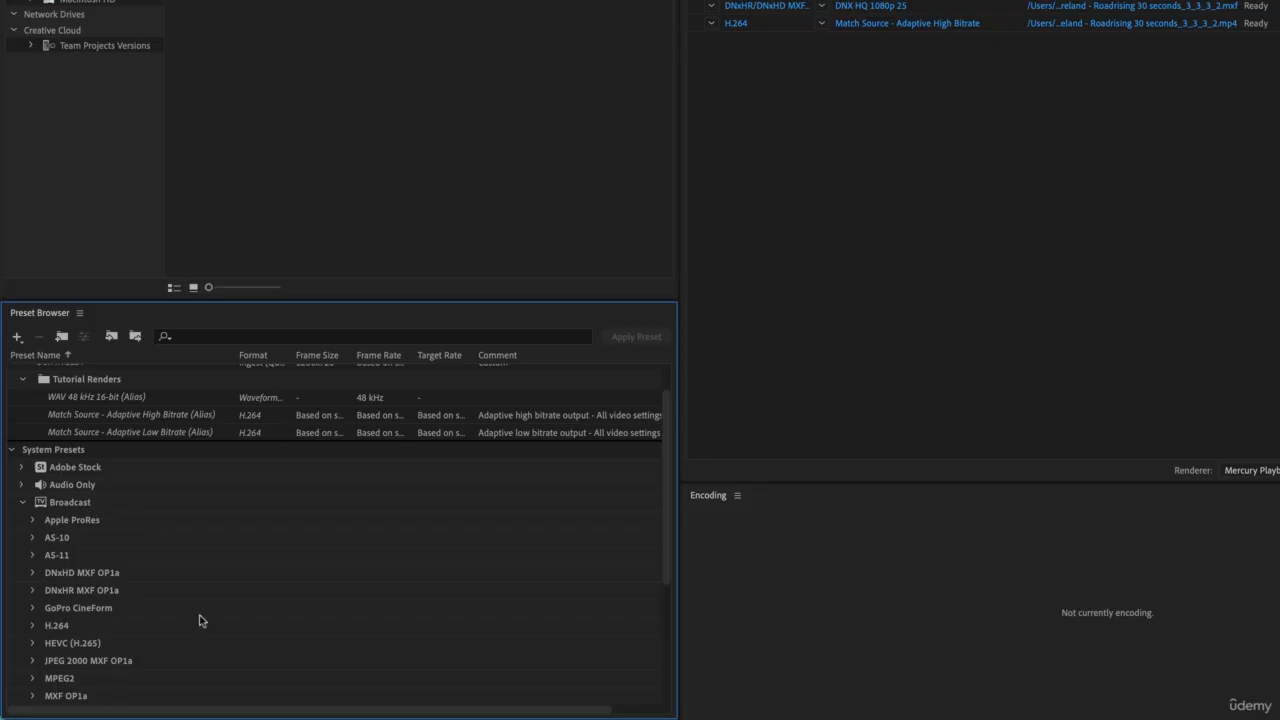
click(22, 503)
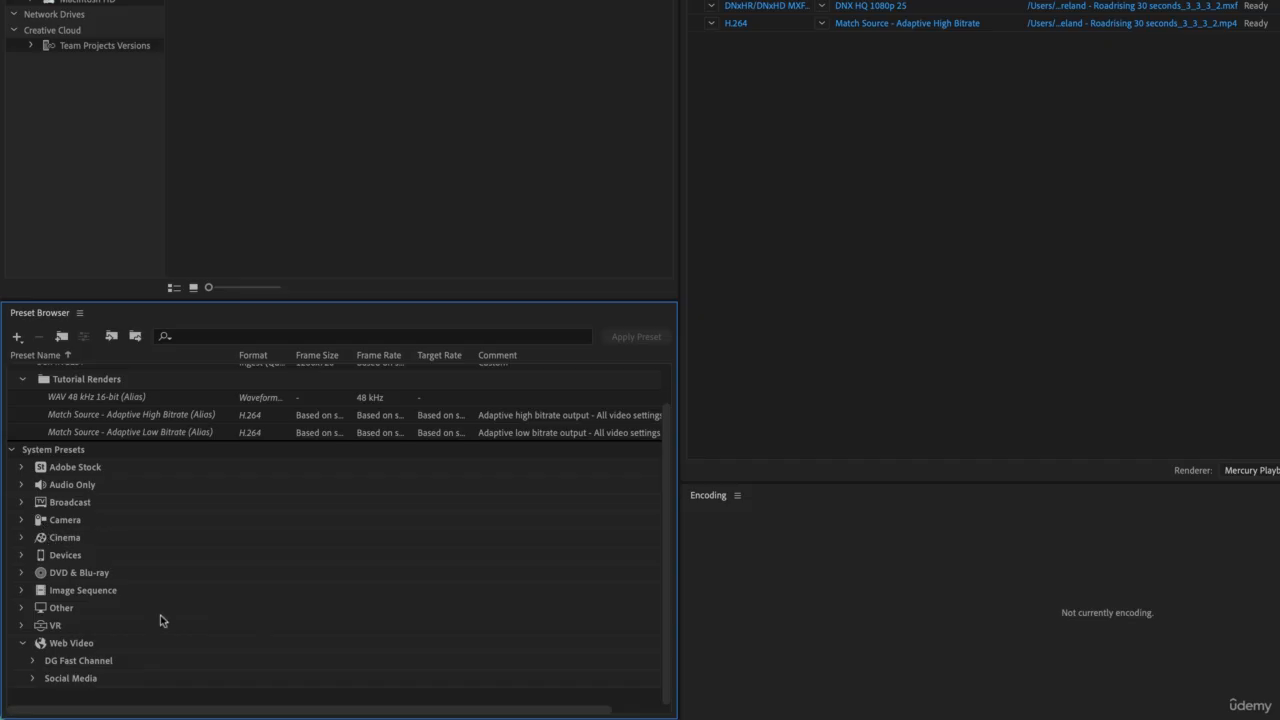
Look through the Apple ProRes and XAVC presets in the Other system presets group, and collapse the group
click(22, 608)
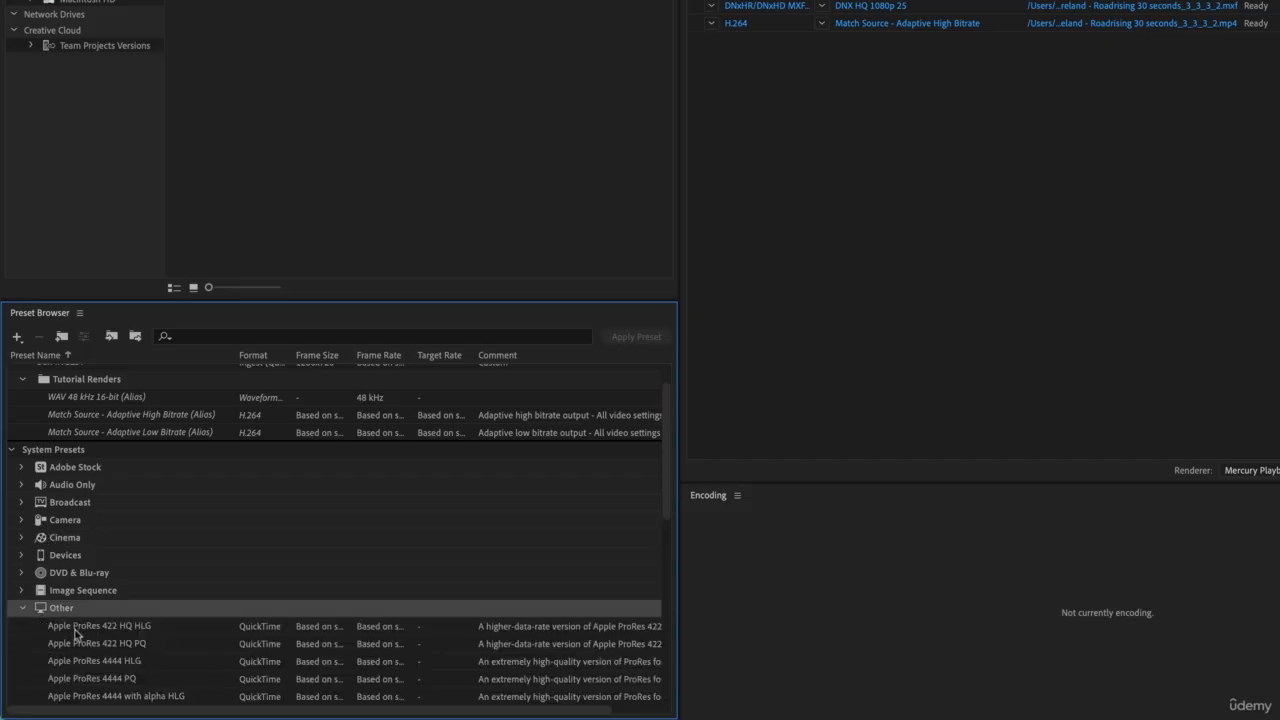
scroll(389, 574, down, 10)
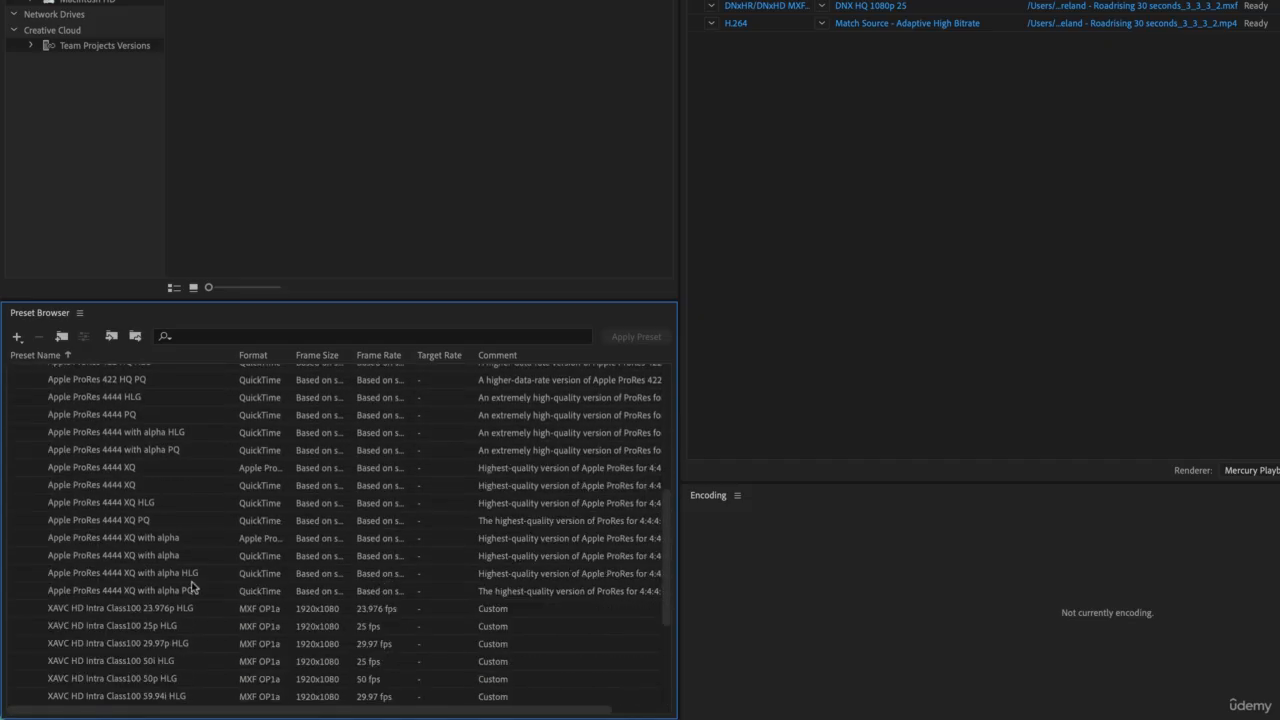
scroll(200, 583, up, 5)
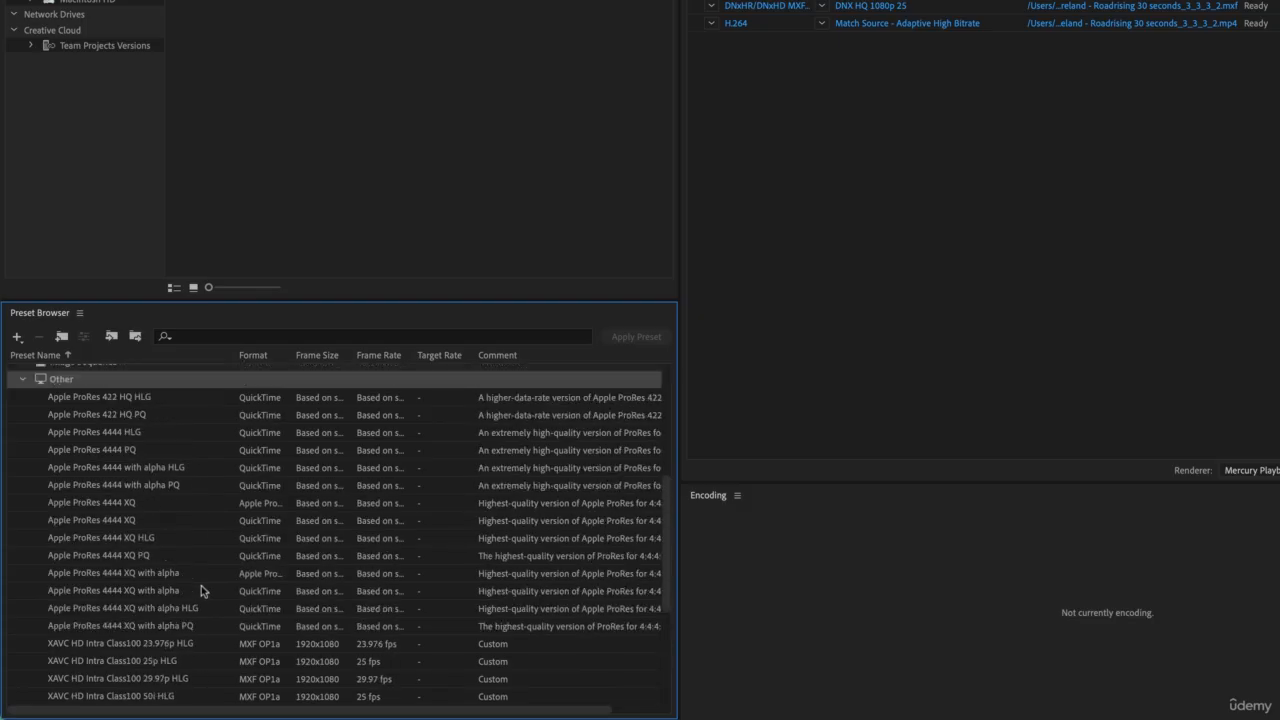
scroll(201, 586, up, 1)
click(24, 450)
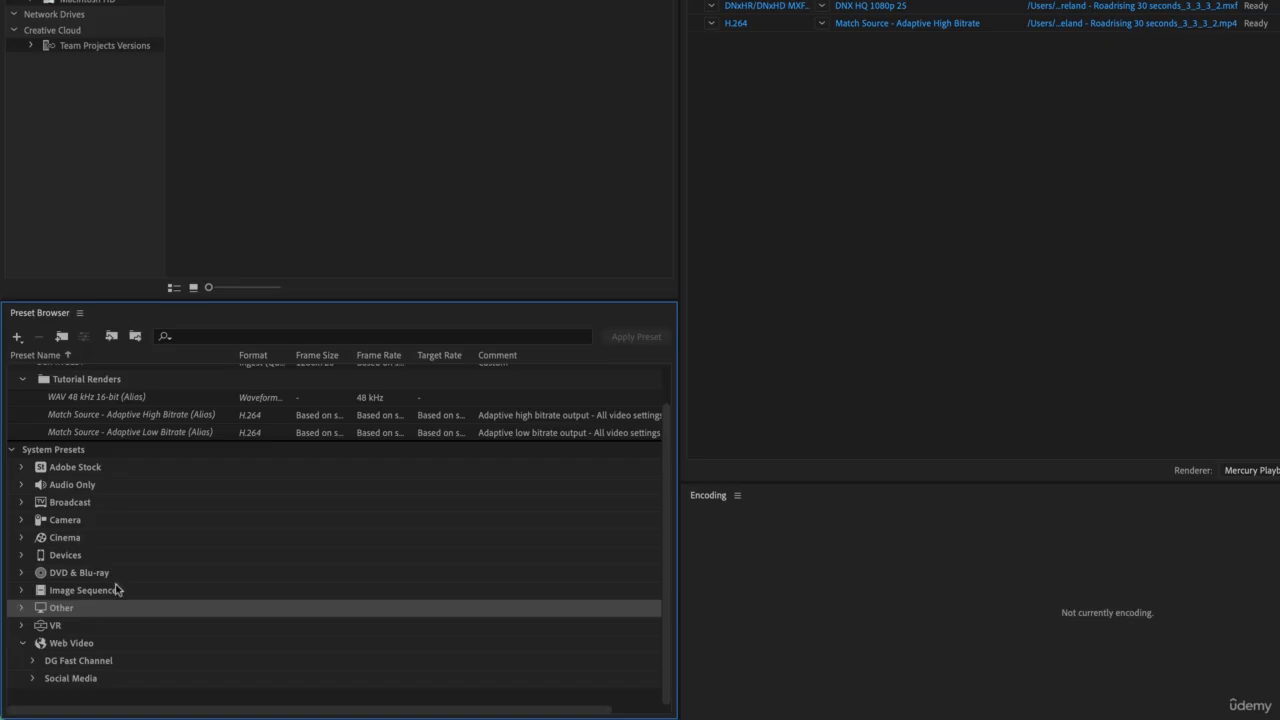
click(20, 608)
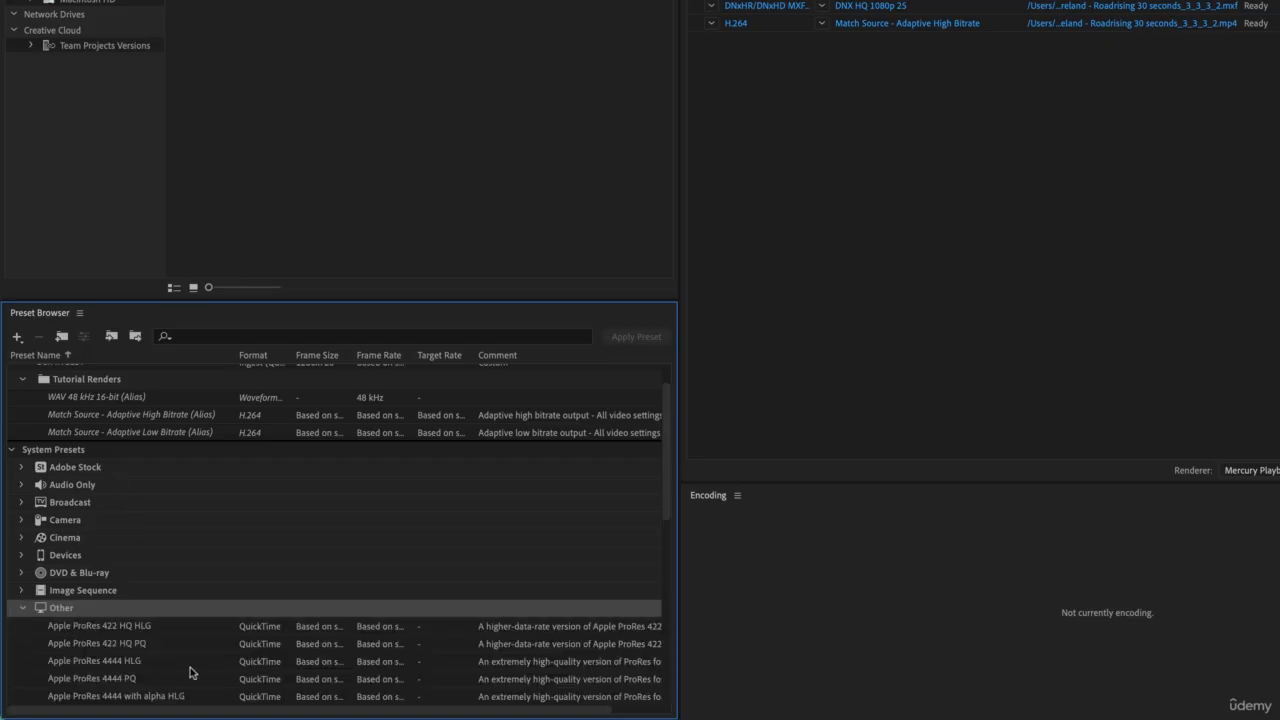
scroll(135, 597, down, 3)
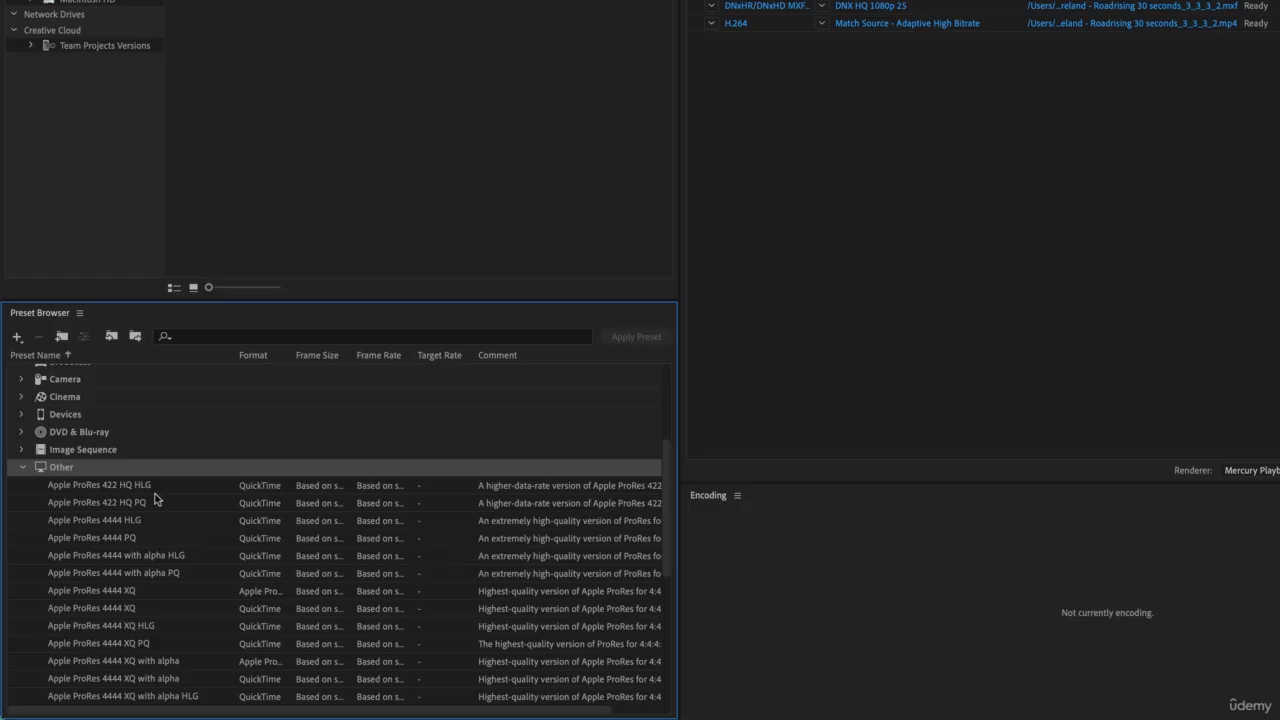
click(21, 469)
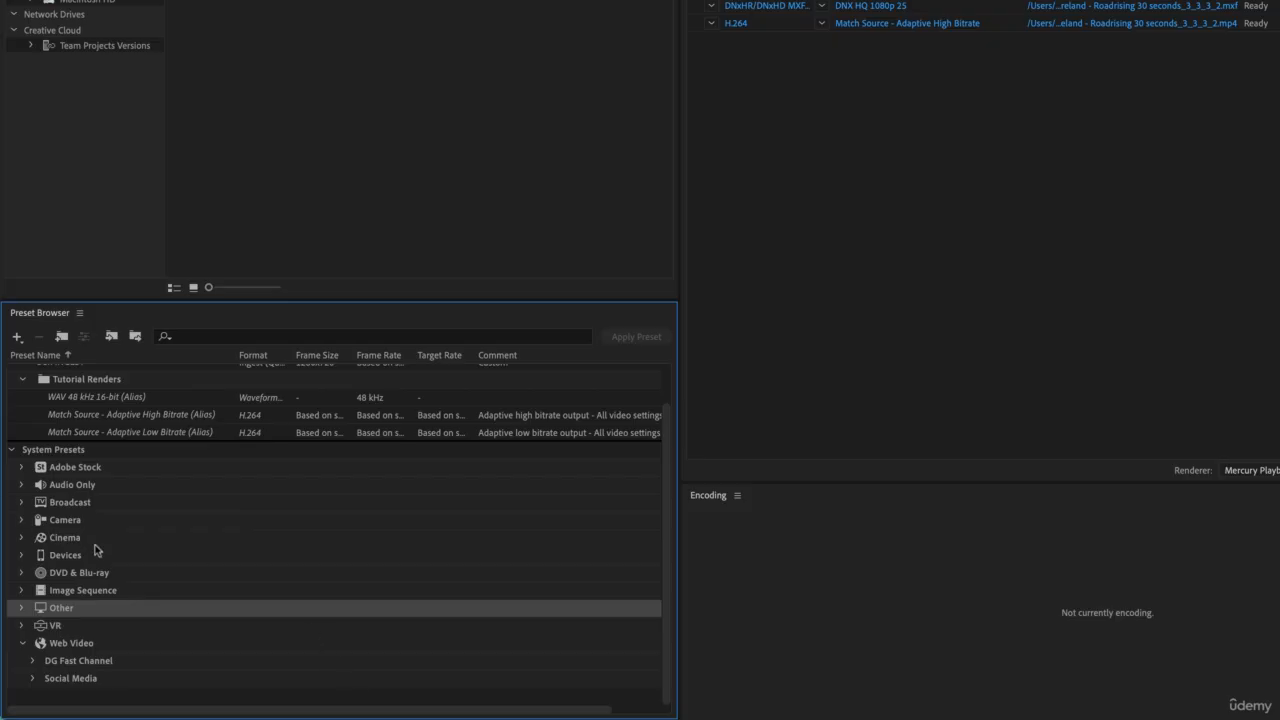
Create a user preset group named Podcasts and collapse the Tutorial Renders group
click(62, 337)
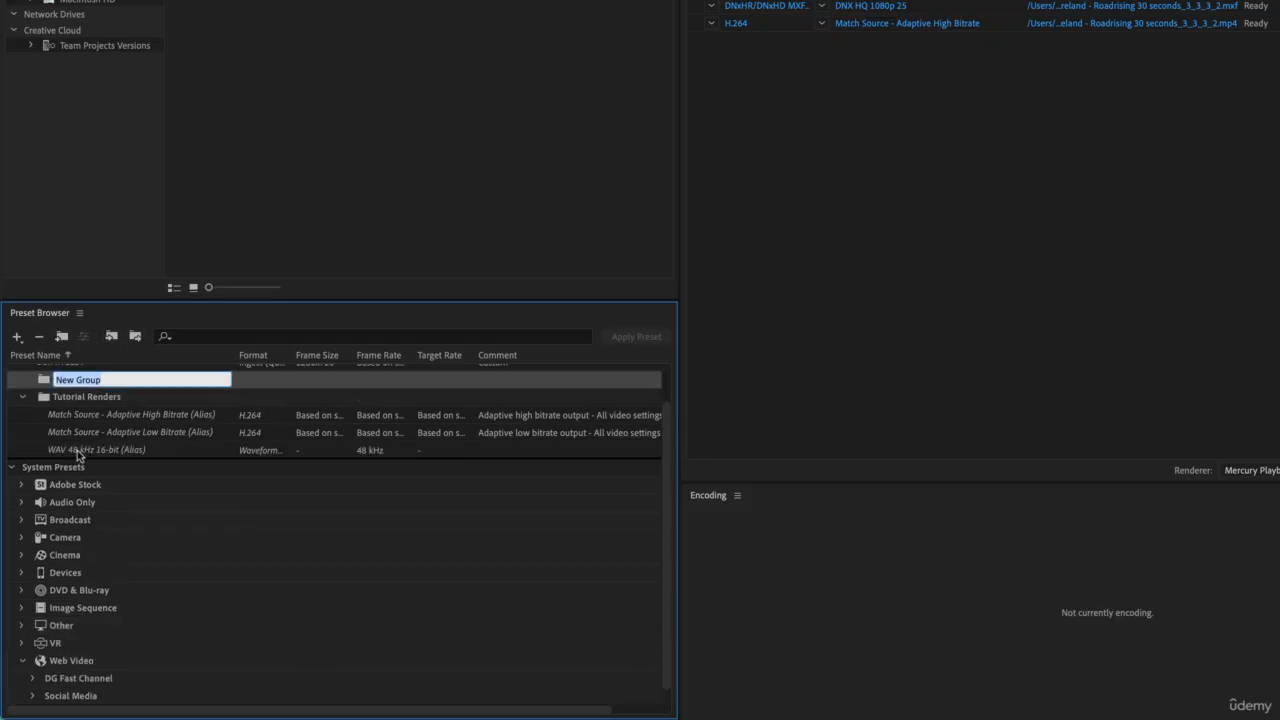
text(Po)
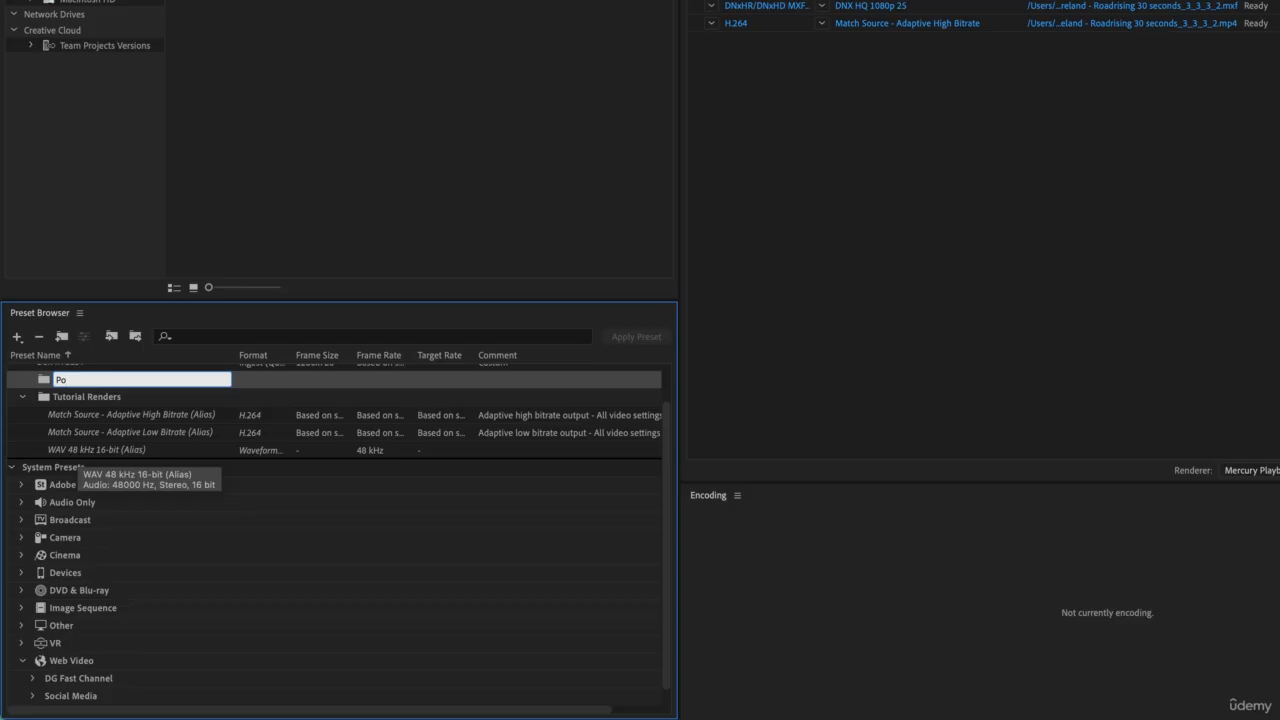
text(dcasts)
key(Return)
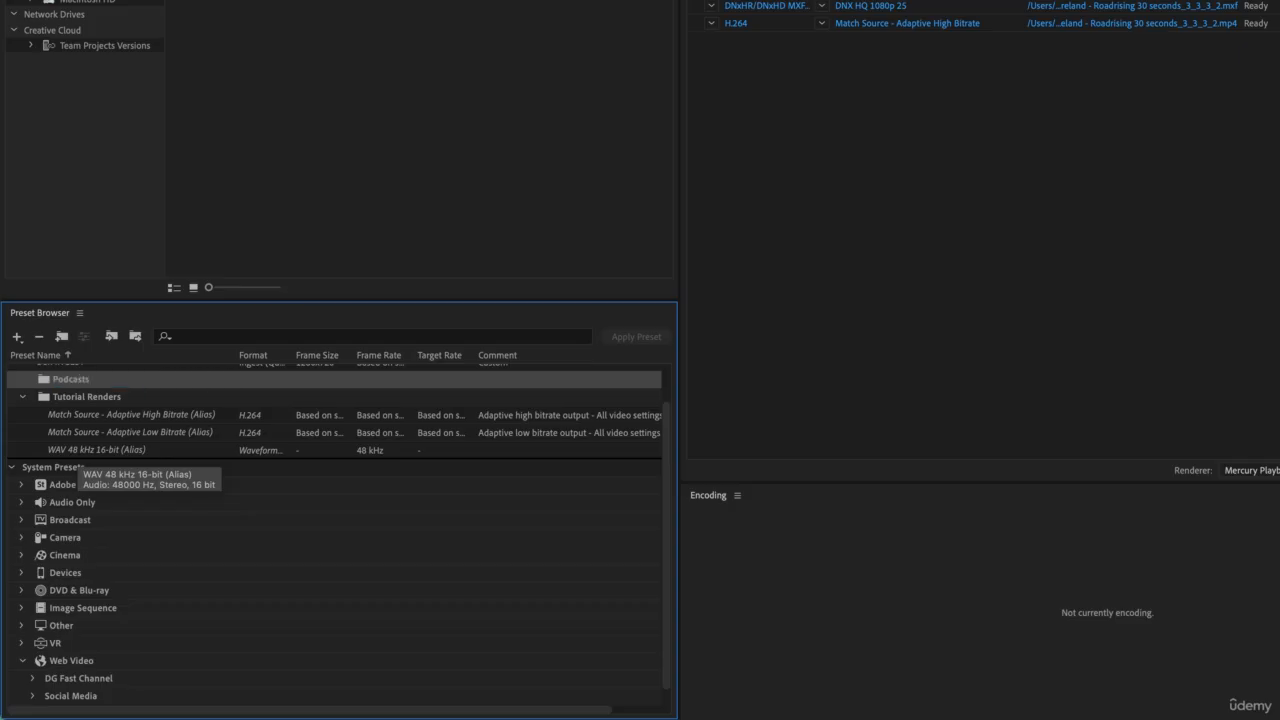
click(25, 399)
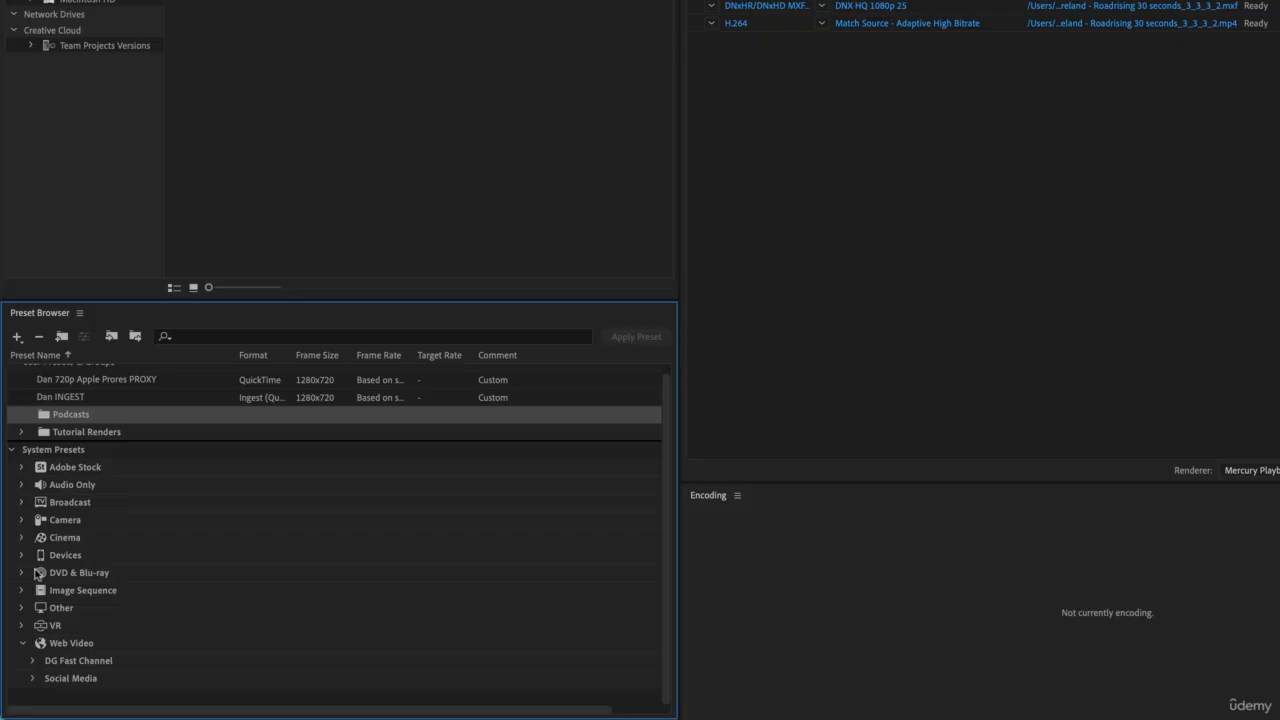
Search the presets for "wav", add the WAV 48 kHz 16-bit system preset to the Podcasts group, and clear the search
click(240, 340)
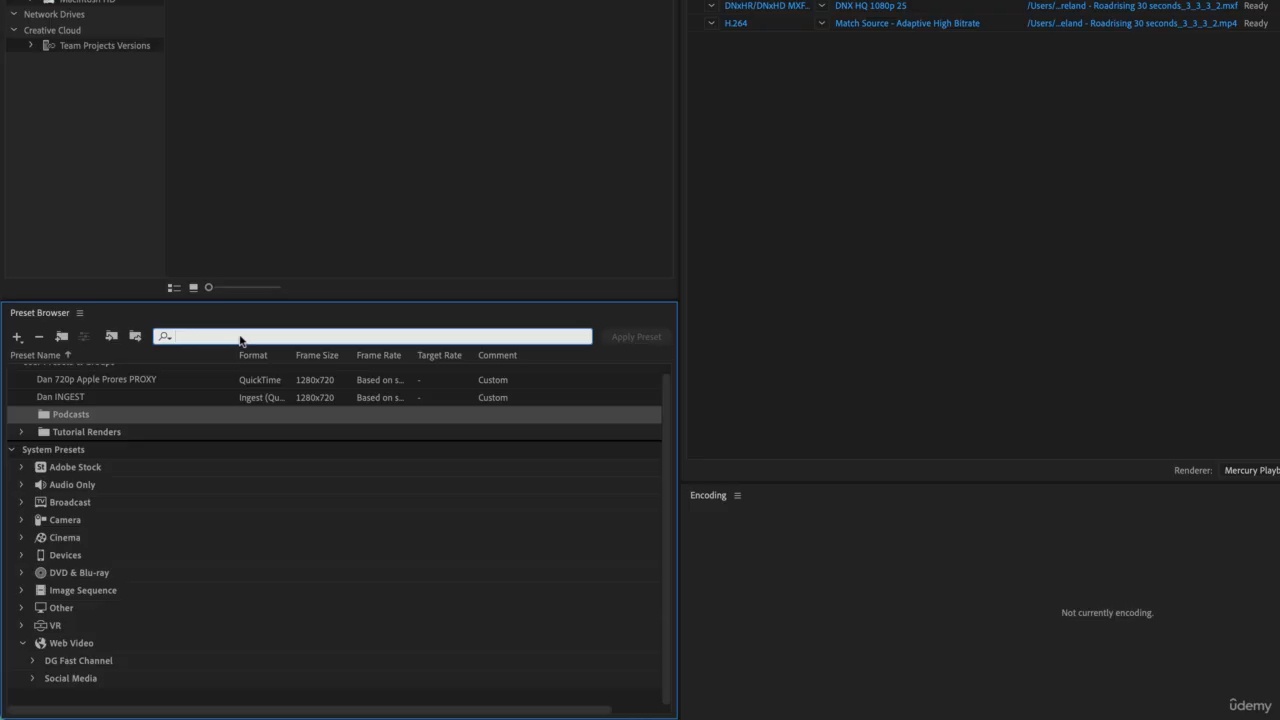
text(wav)
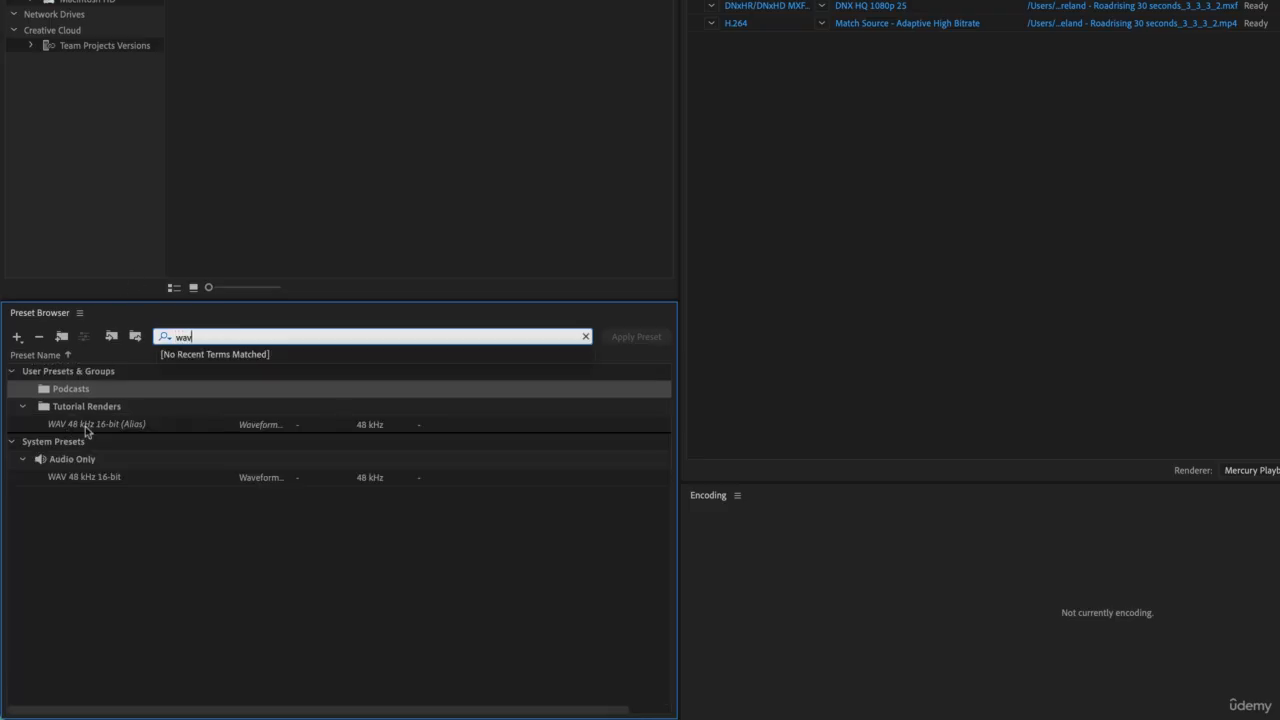
click(84, 478)
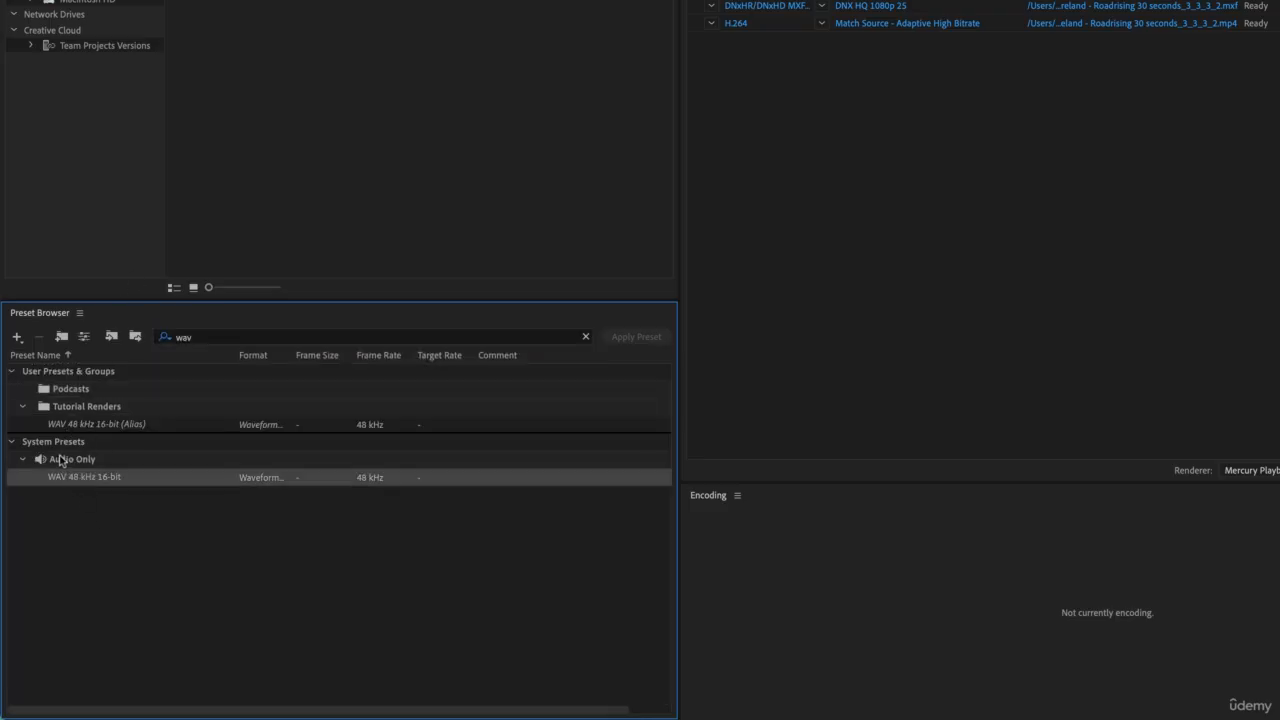
drag(56, 478, 79, 392)
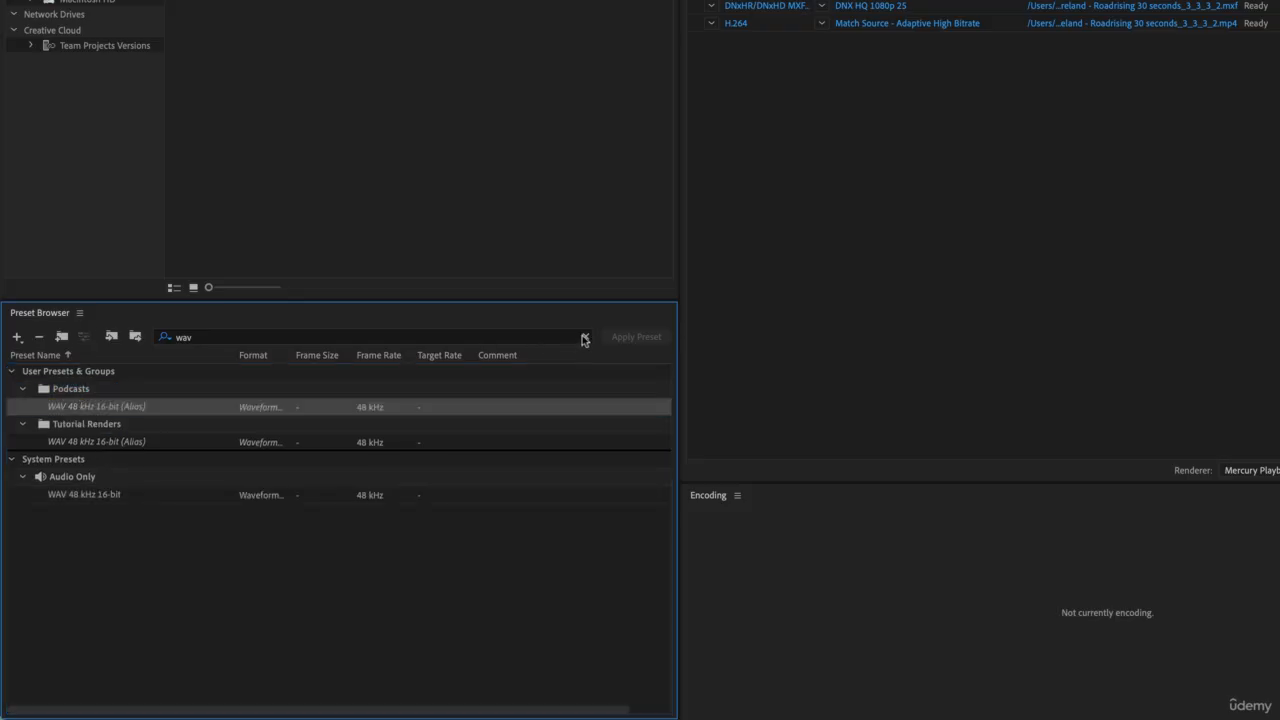
click(585, 336)
Search for "adap", add the Match Source Adaptive High Bitrate and Adaptive Low Bitrate presets to the Podcasts group, and clear the search
click(192, 336)
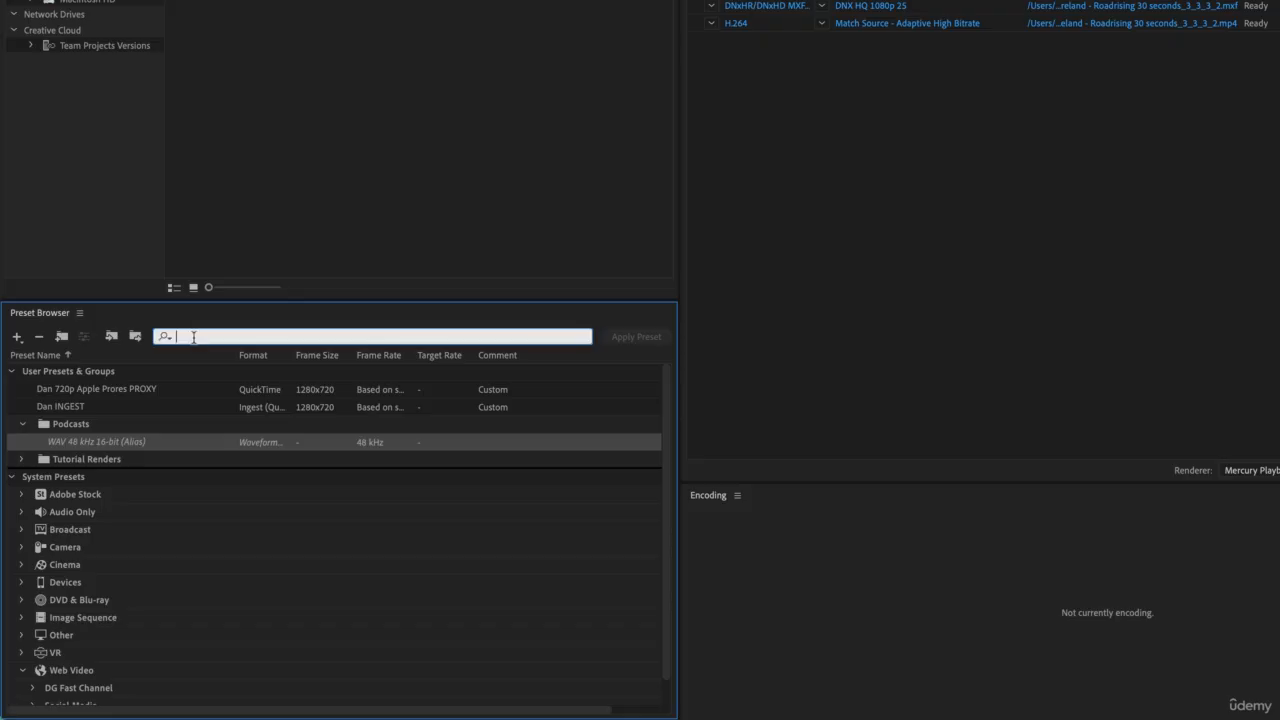
text(adap)
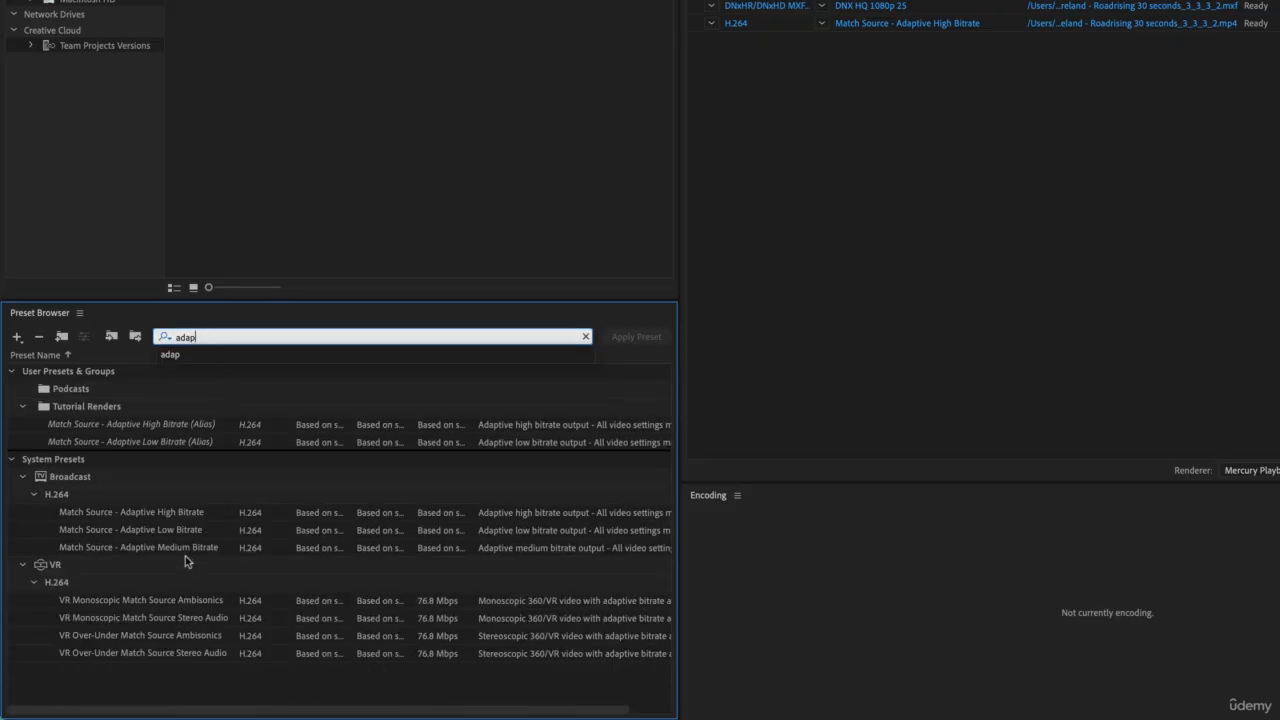
drag(153, 511, 105, 392)
mouse_move(122, 570)
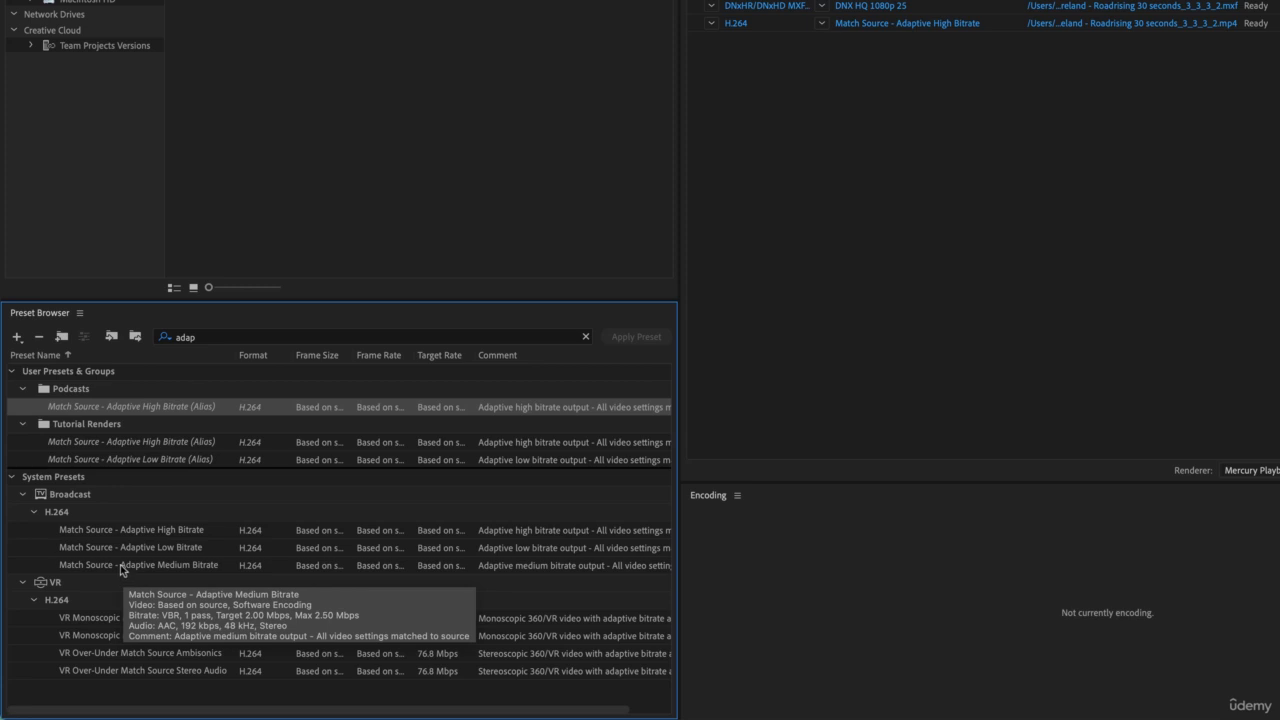
drag(126, 547, 90, 392)
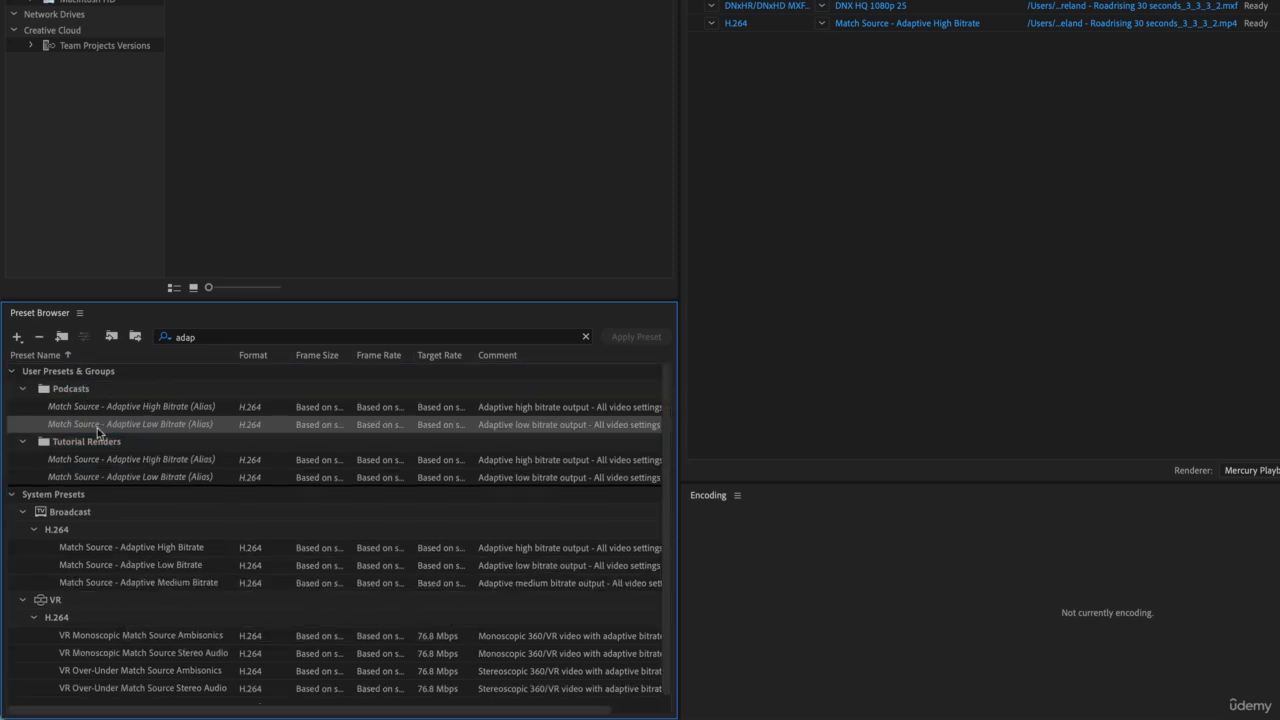
click(587, 339)
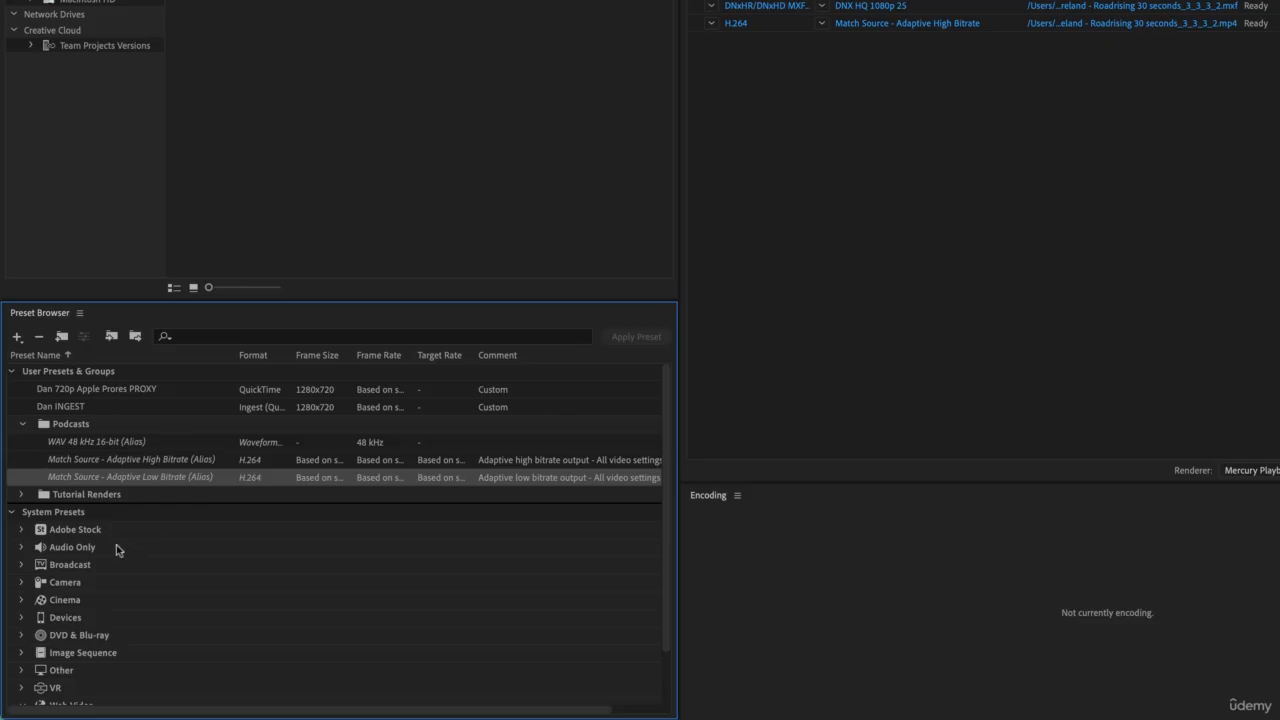
Collapse the Web Video group in the system presets
scroll(198, 622, down, 3)
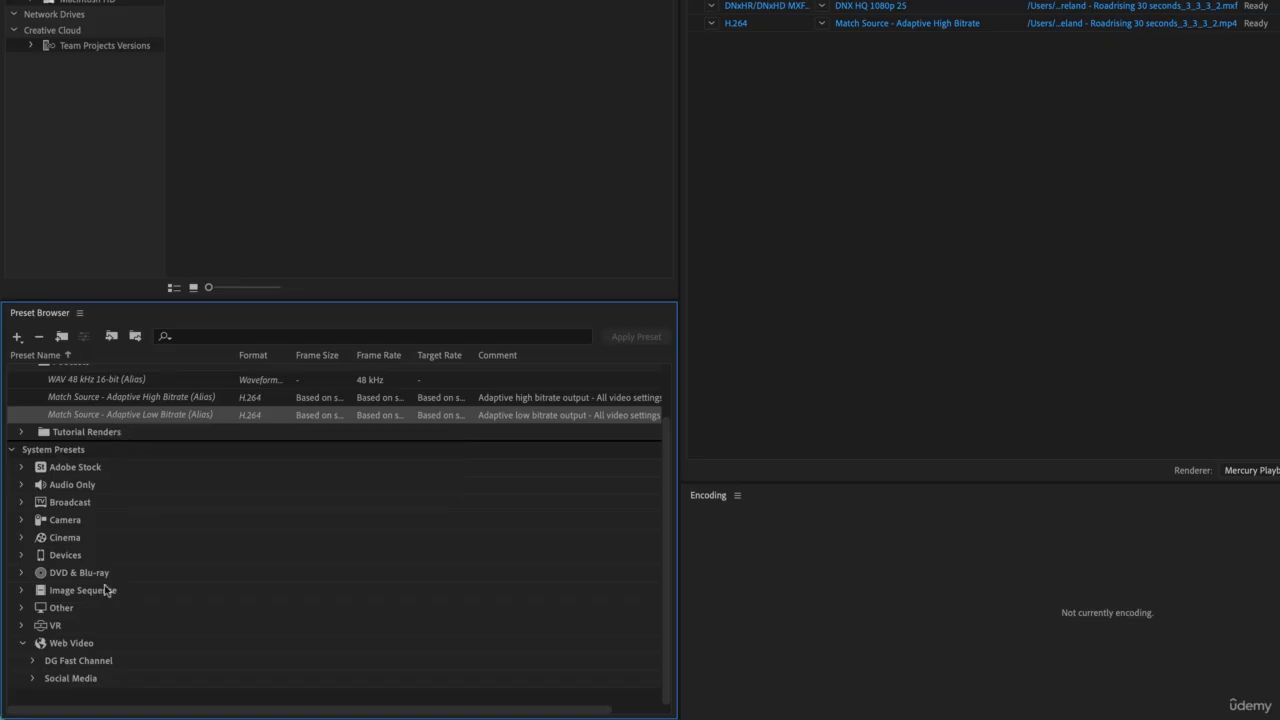
click(22, 643)
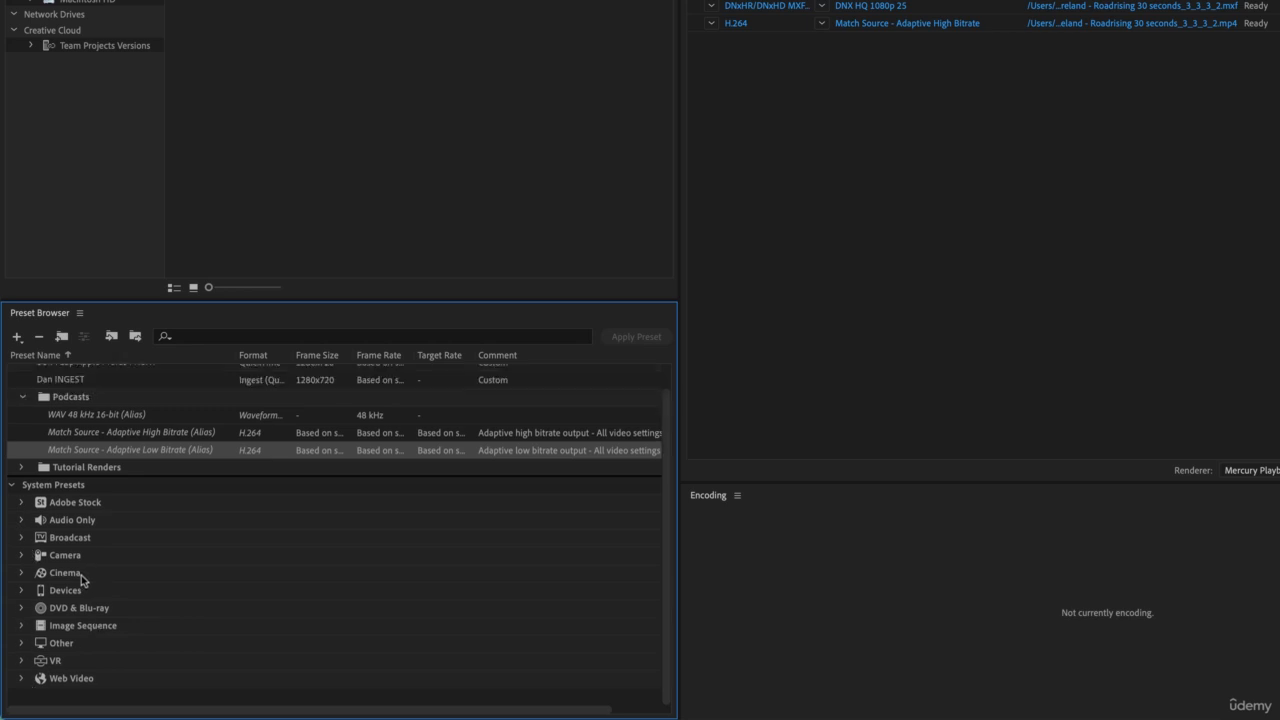
click(228, 335)
text(mov)
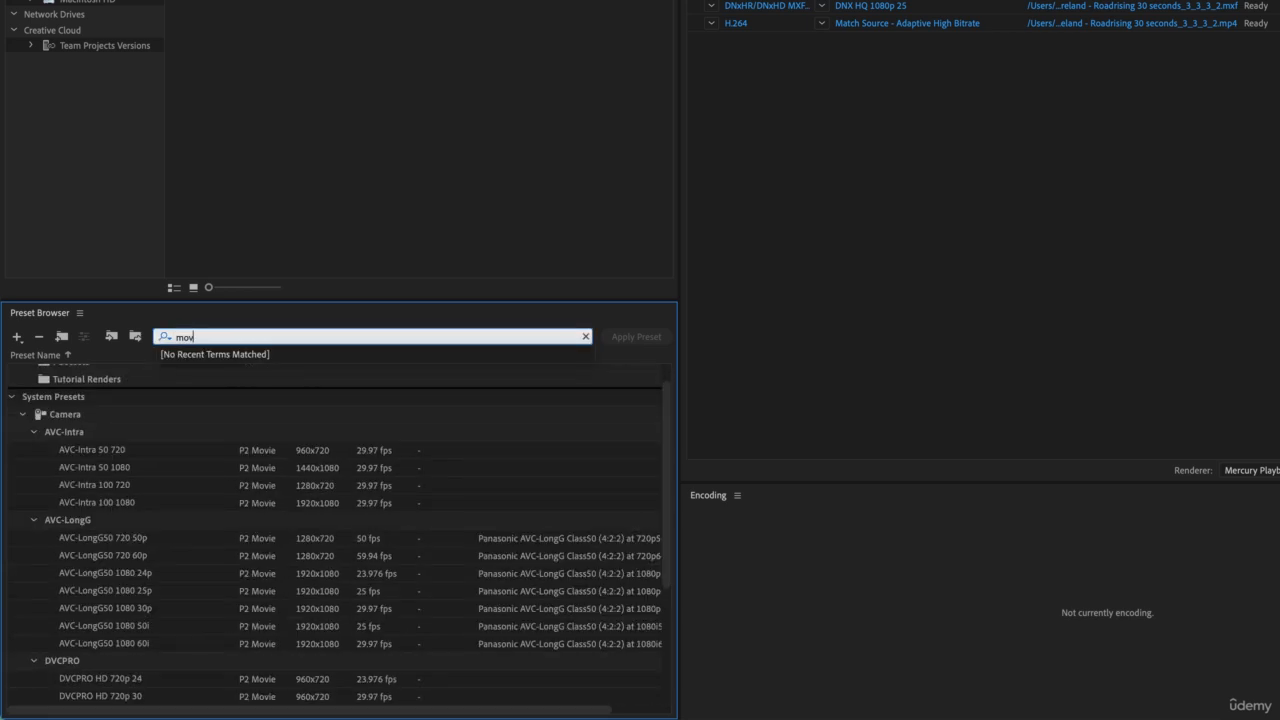
key(BackSpace)
key(BackSpace)
key(BackSpace)
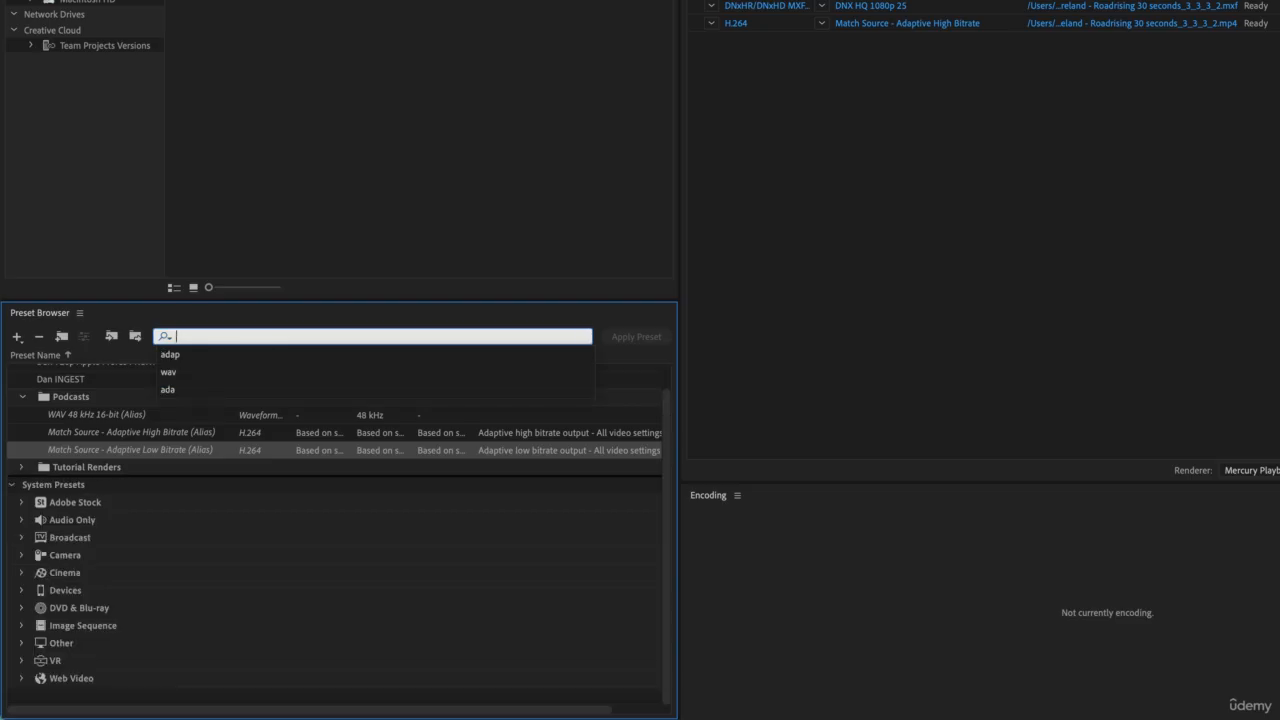
text(()mov)
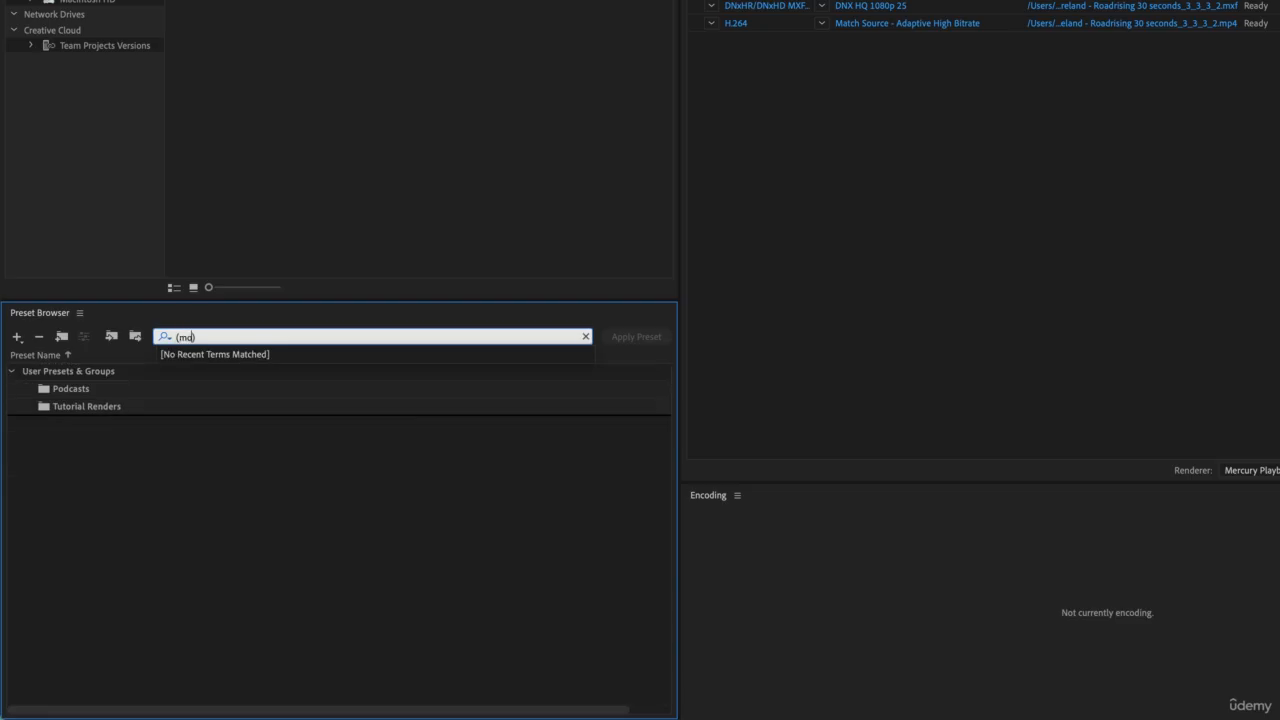
Search the presets for "rewrap", add the QuickTime Match Source (Rewrap) preset to the Podcasts group, and clear the search
triple_click(247, 338)
text(w)
key(BackSpace)
text(rewrap)
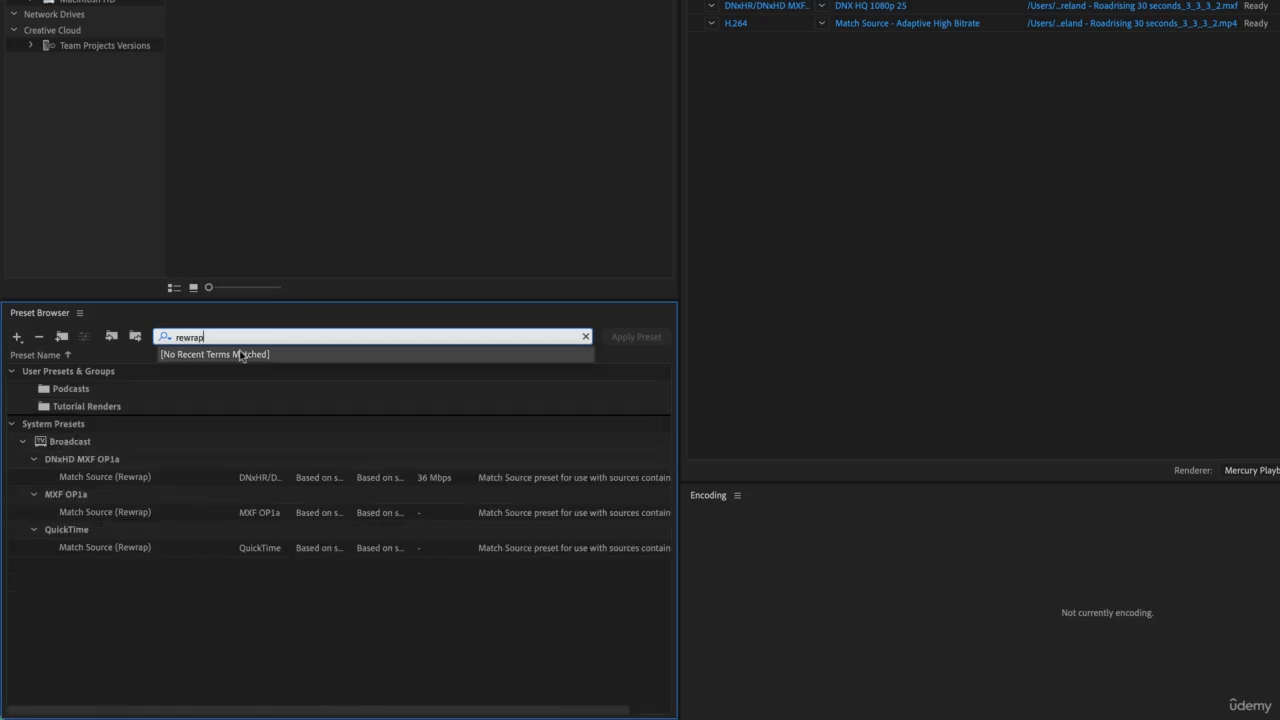
click(53, 529)
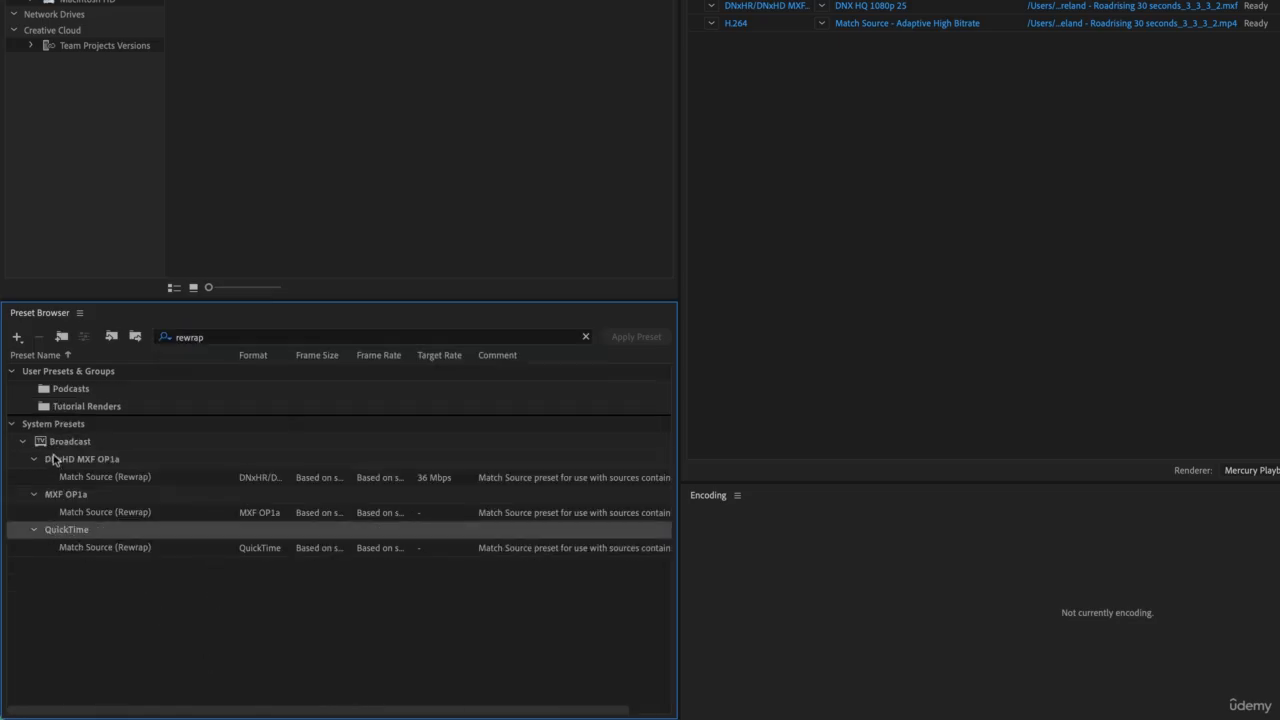
click(76, 550)
mouse_move(80, 548)
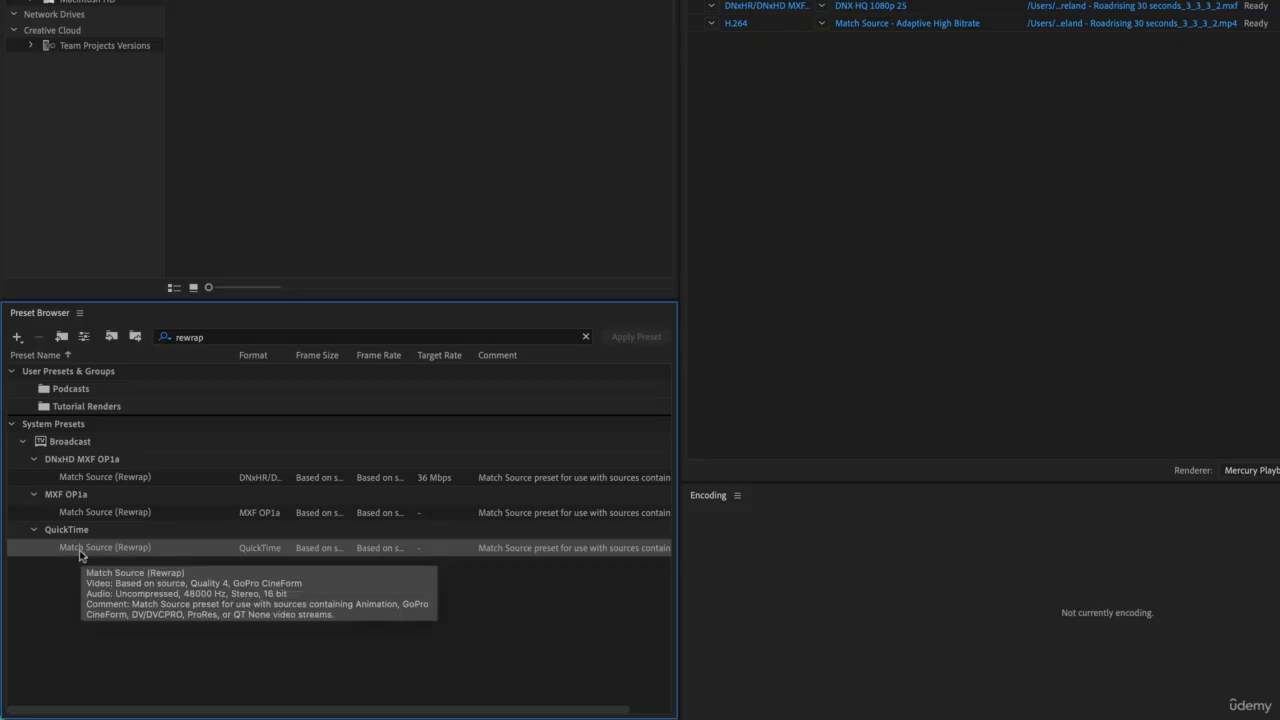
drag(95, 427, 87, 393)
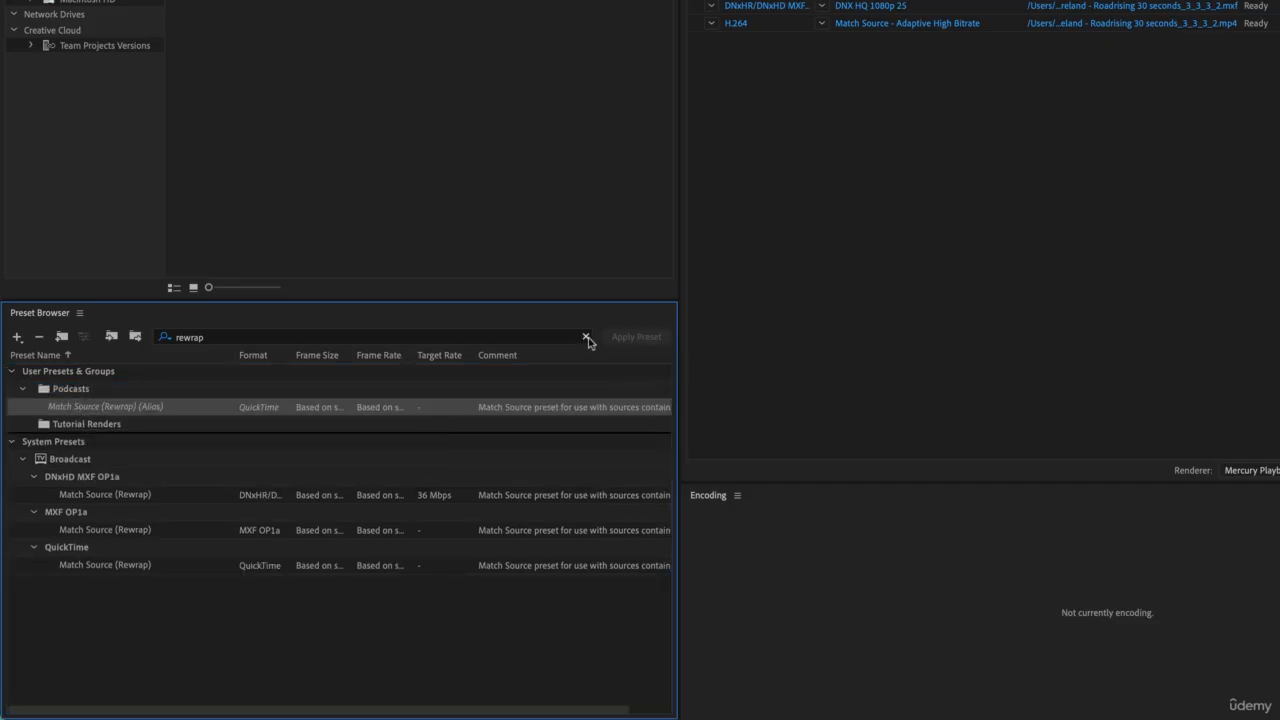
click(587, 338)
Apply the whole Podcasts preset group to the queued Tourism Ireland sequence, and open and dismiss the Adaptive Low Bitrate output's export settings
click(81, 423)
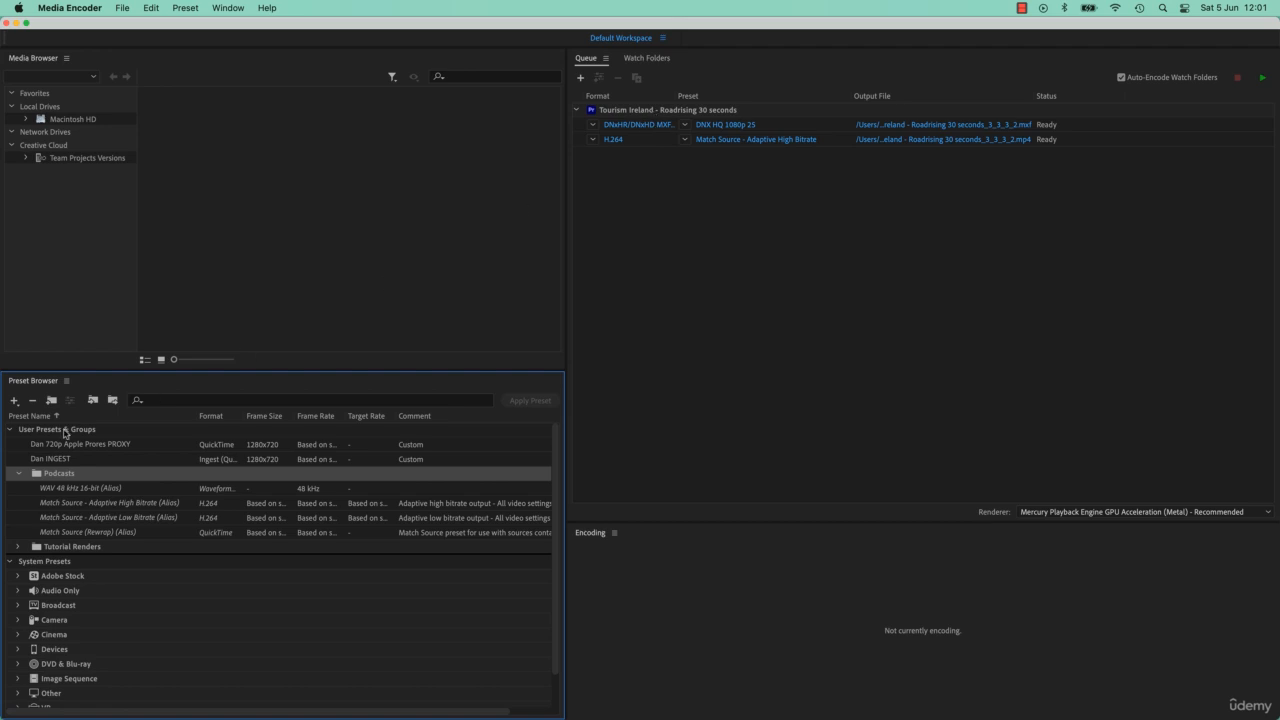
click(657, 124)
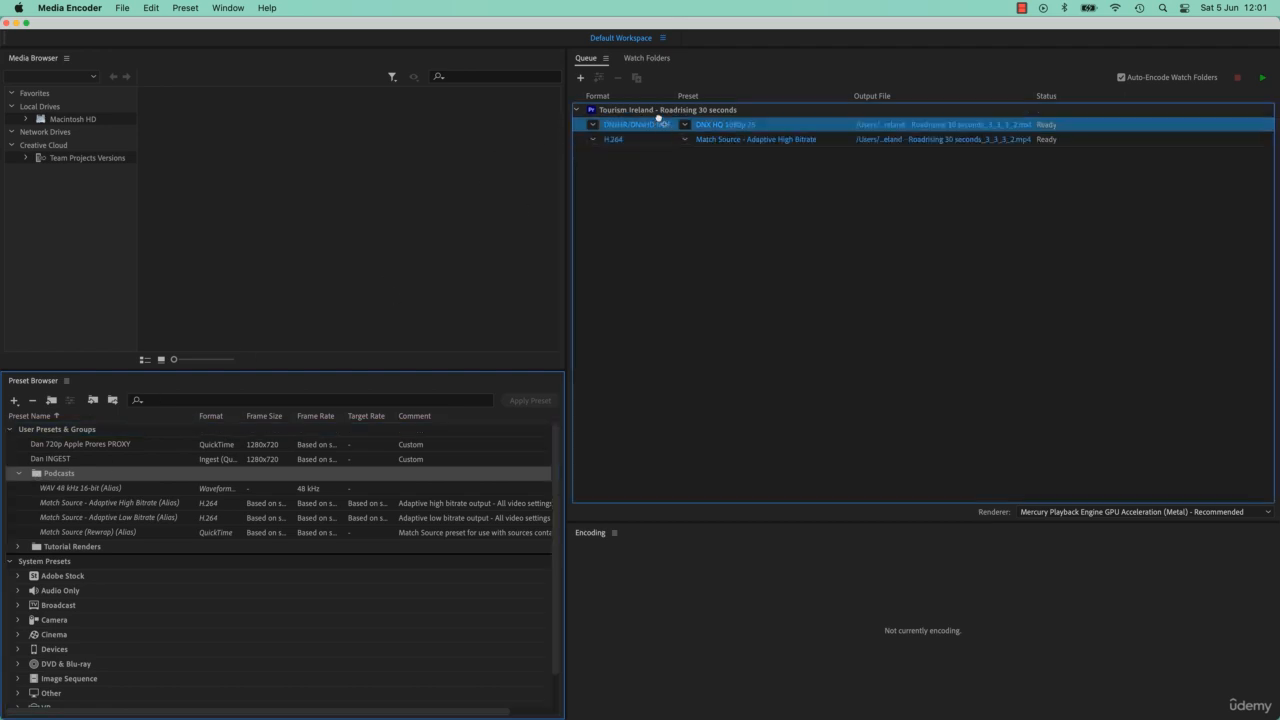
click(662, 111)
drag(662, 111, 660, 110)
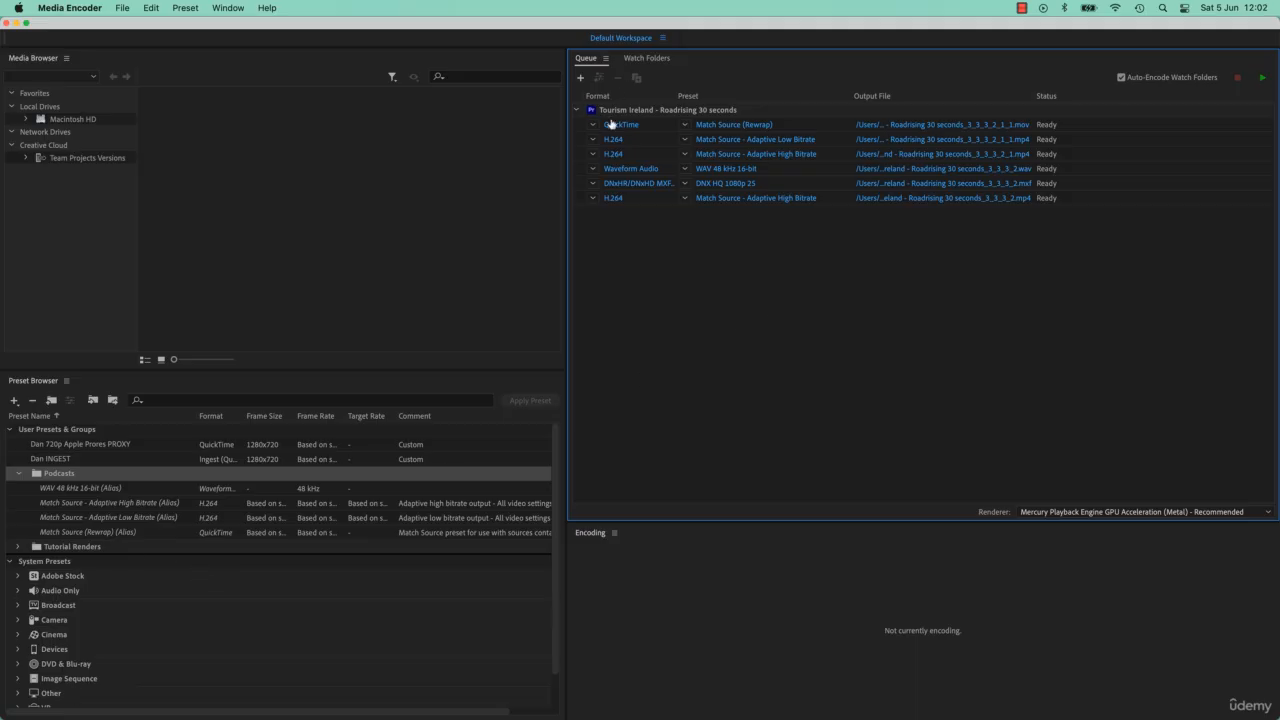
click(745, 139)
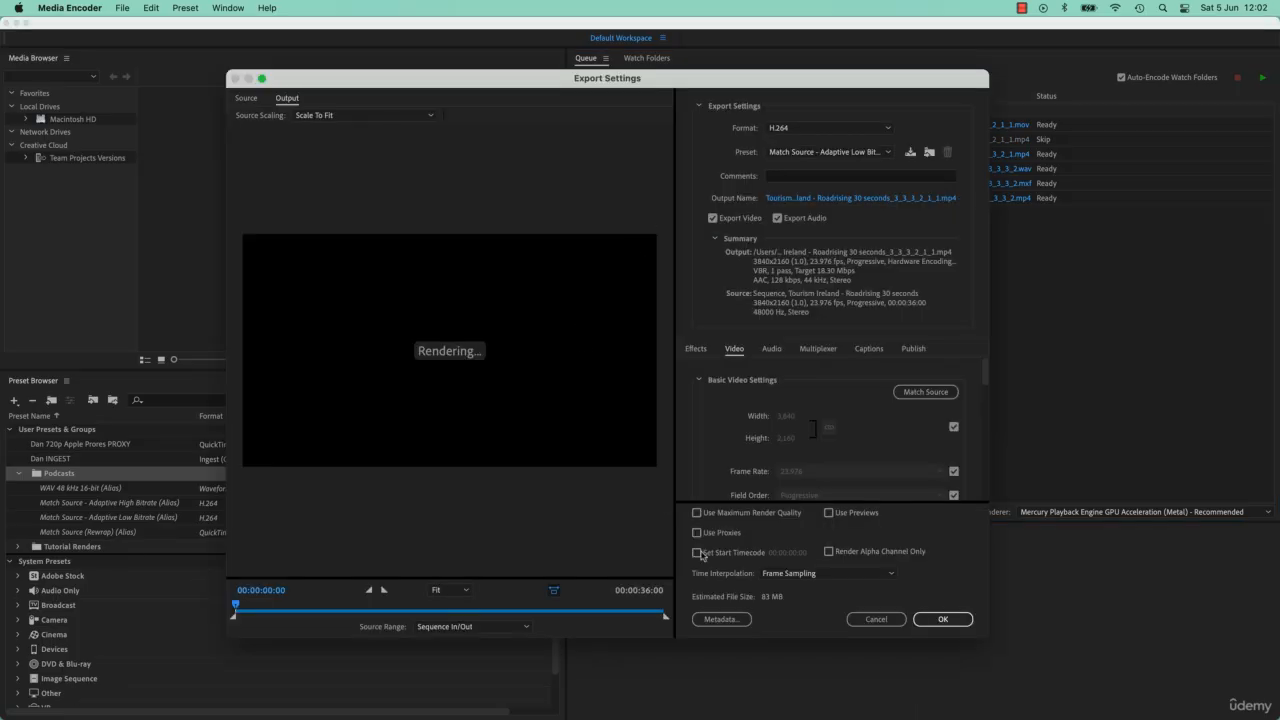
click(876, 619)
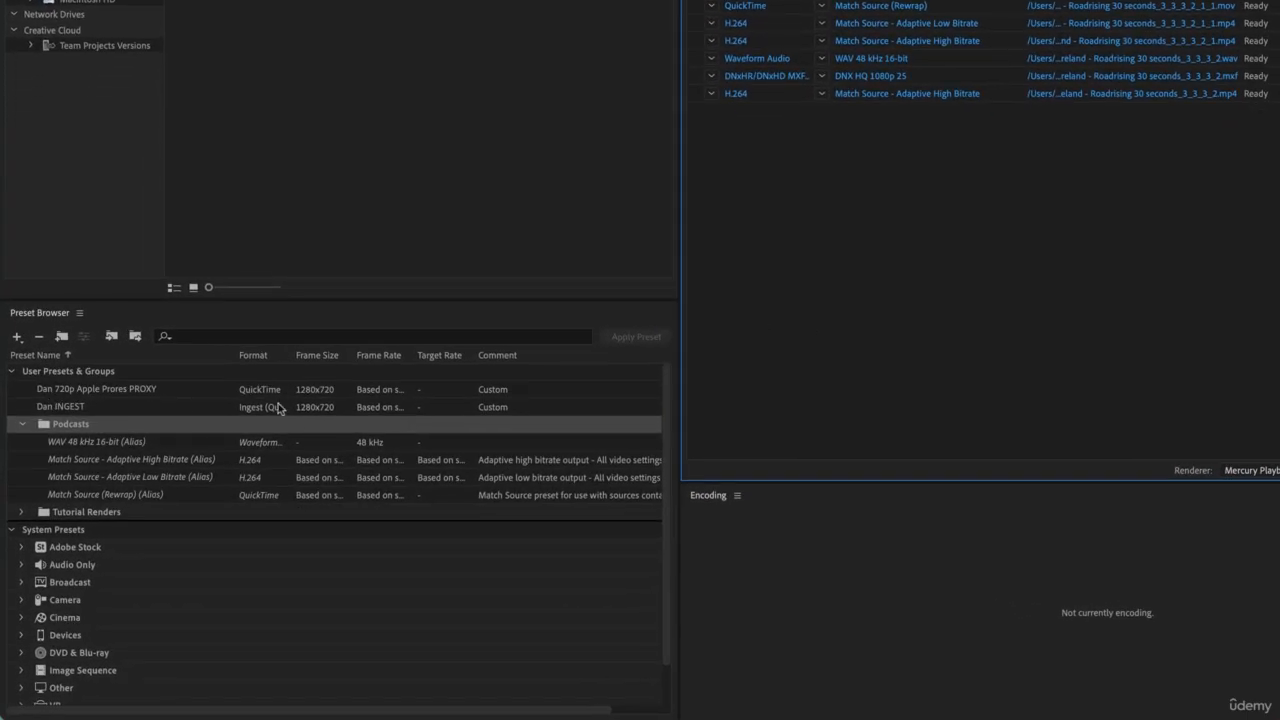
Start a new encoding preset in the Podcasts group with H.264 format, based on Match Source - Adaptive Medium Bitrate
click(17, 338)
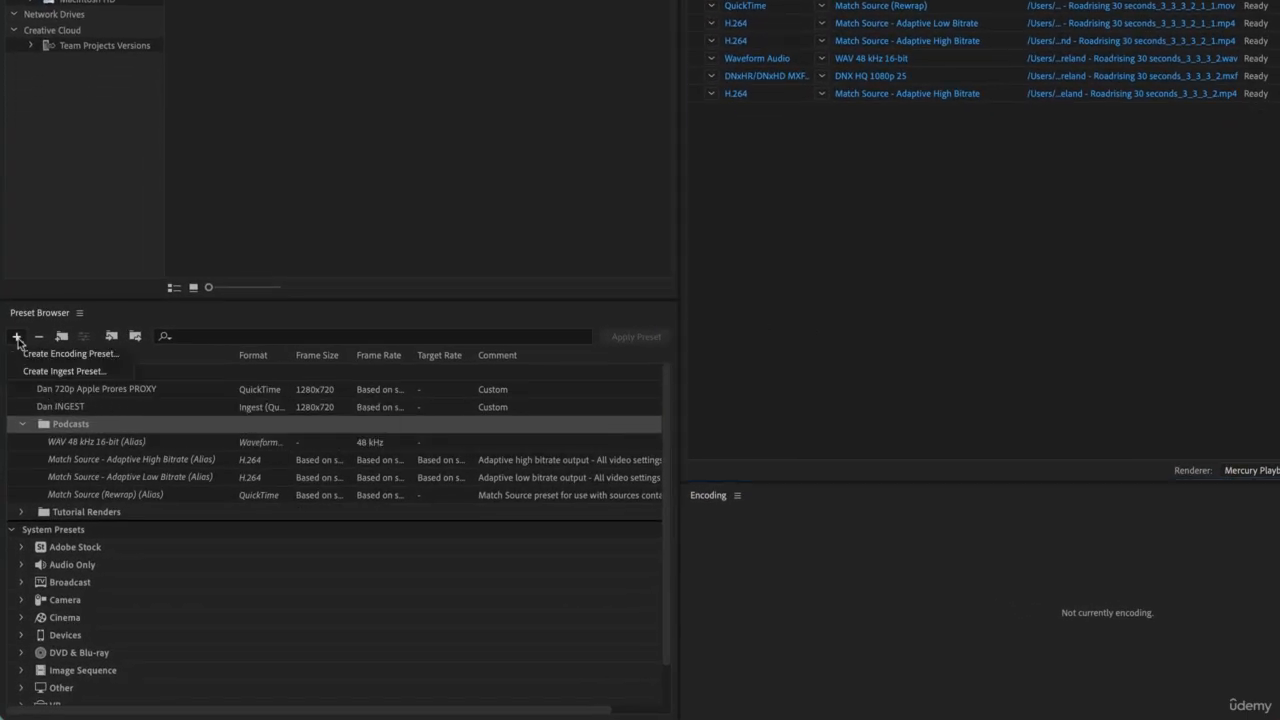
click(69, 355)
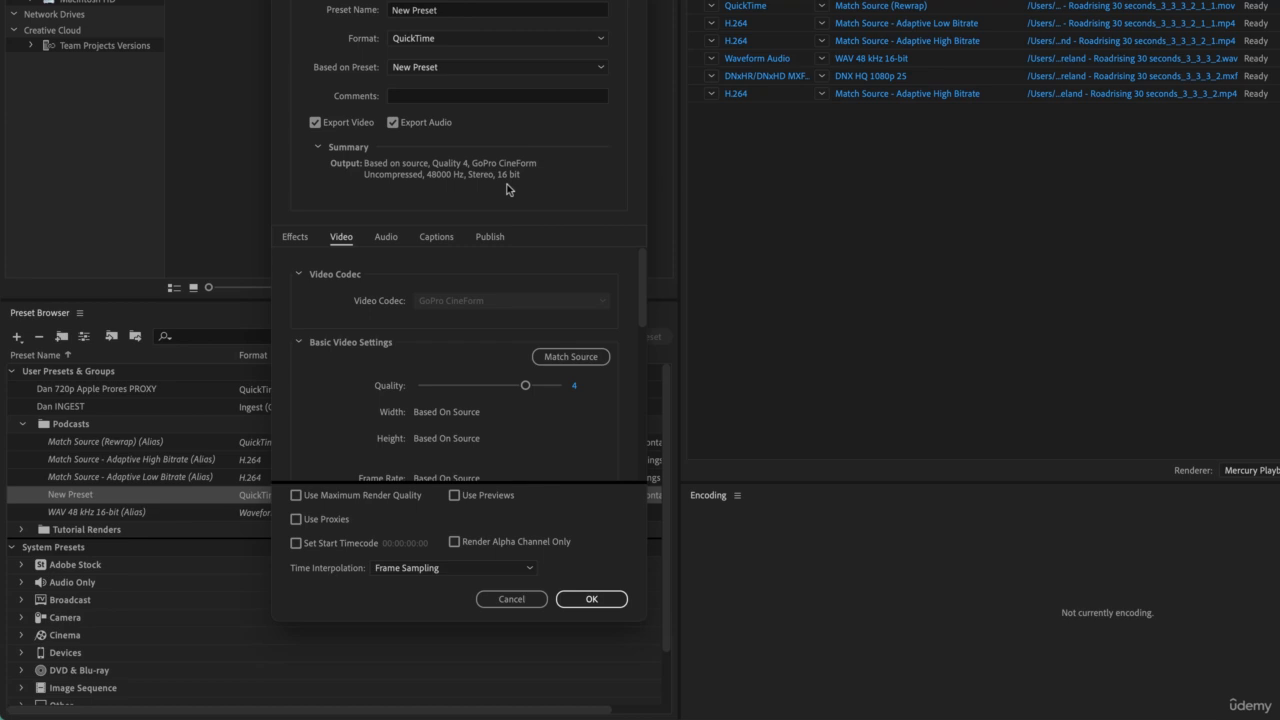
click(435, 40)
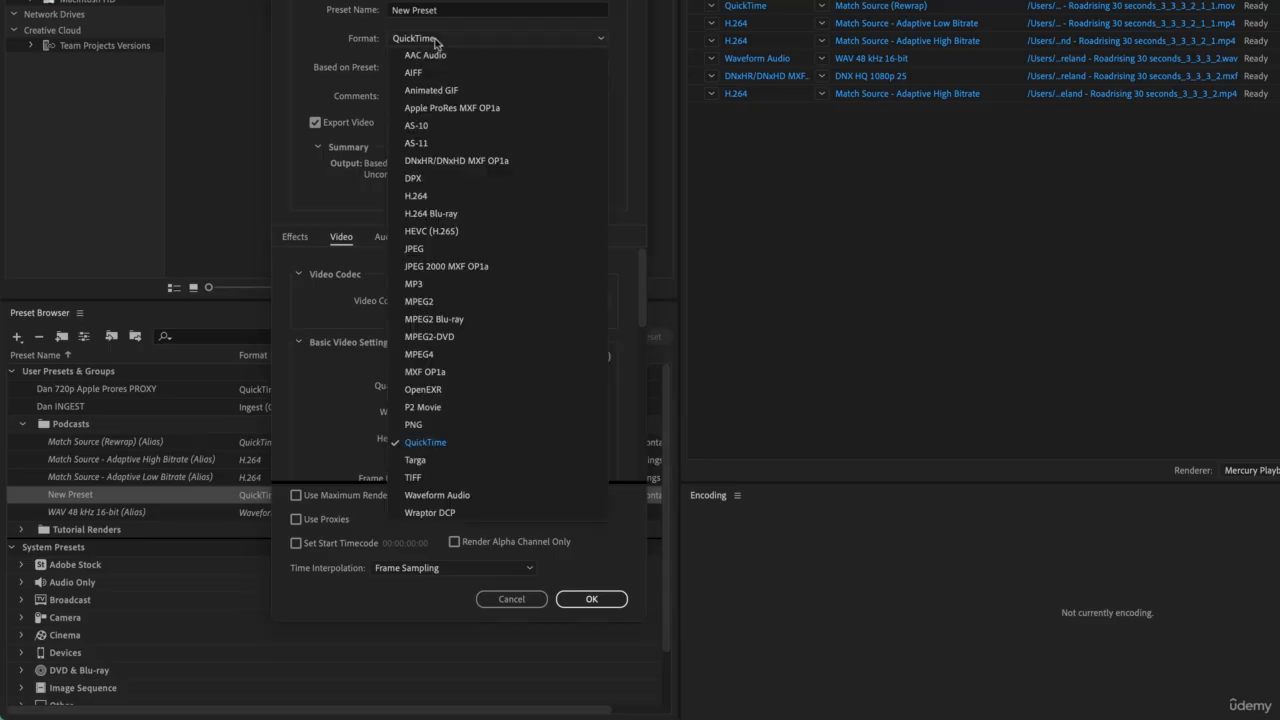
click(440, 197)
click(485, 67)
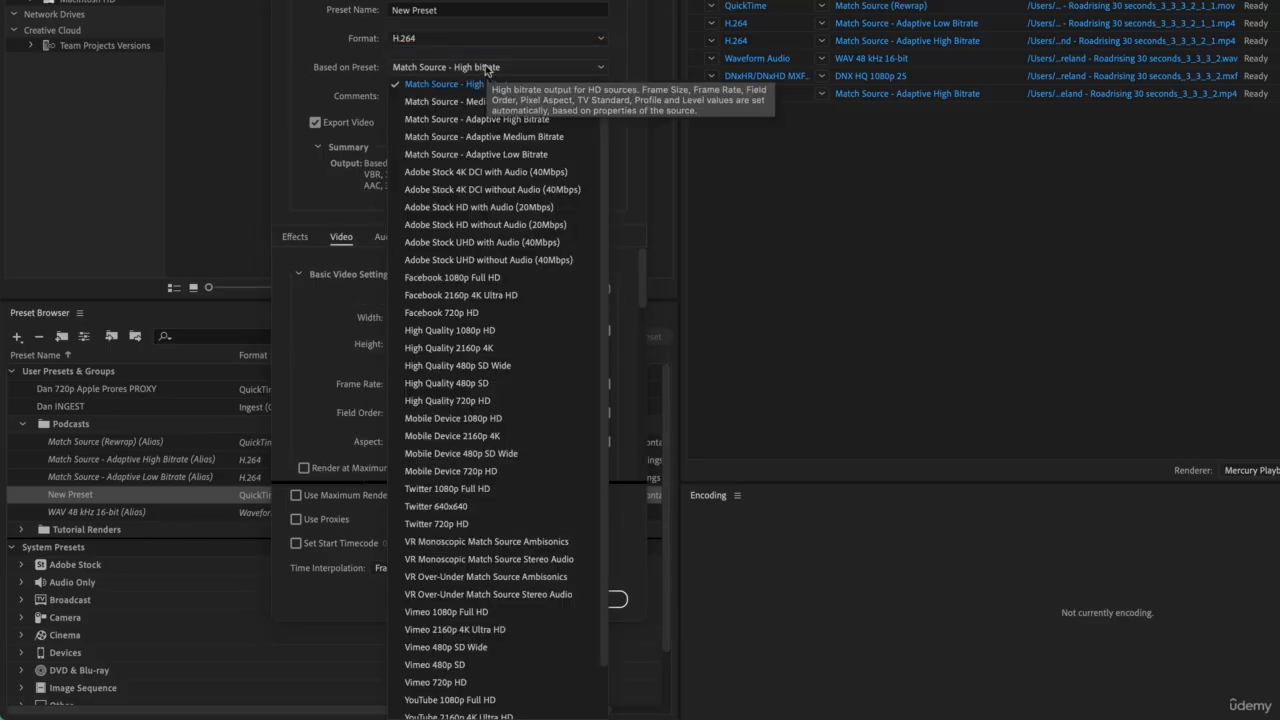
click(522, 143)
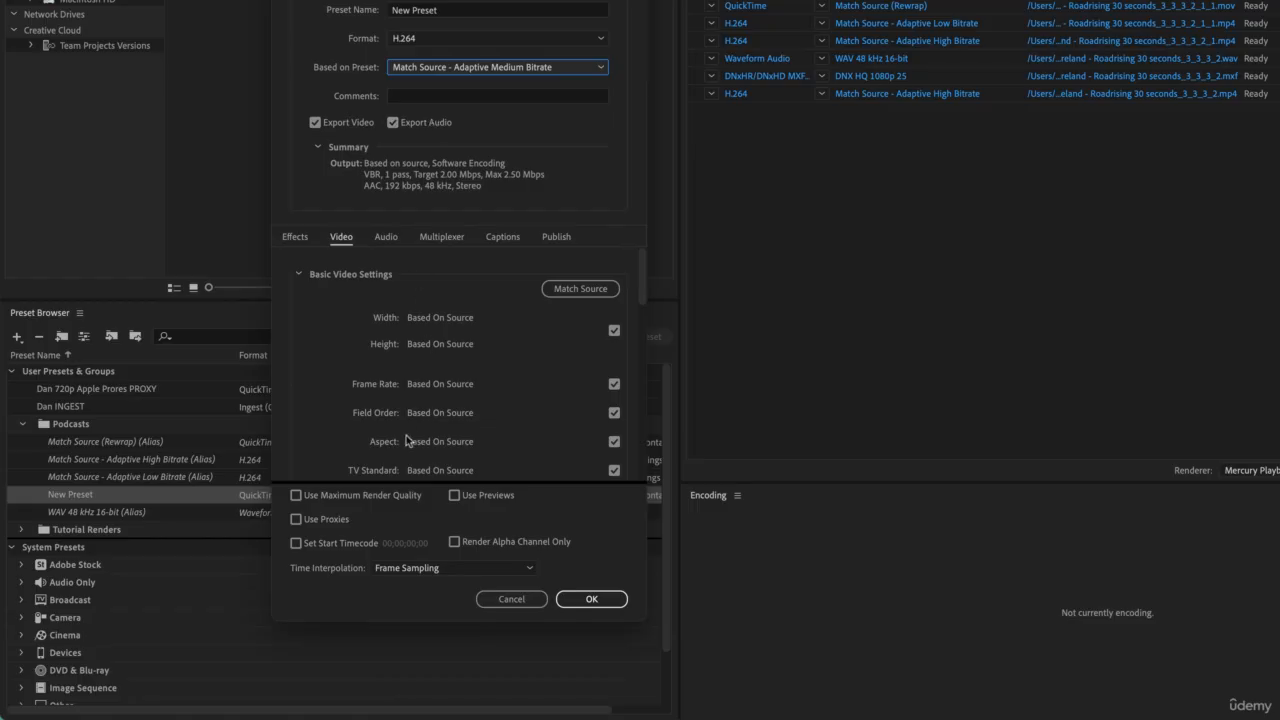
Set the new preset's bitrate encoding to VBR, 2 pass, with a target bitrate of 4 Mbps and a maximum of 6 Mbps
scroll(466, 385, down, 10)
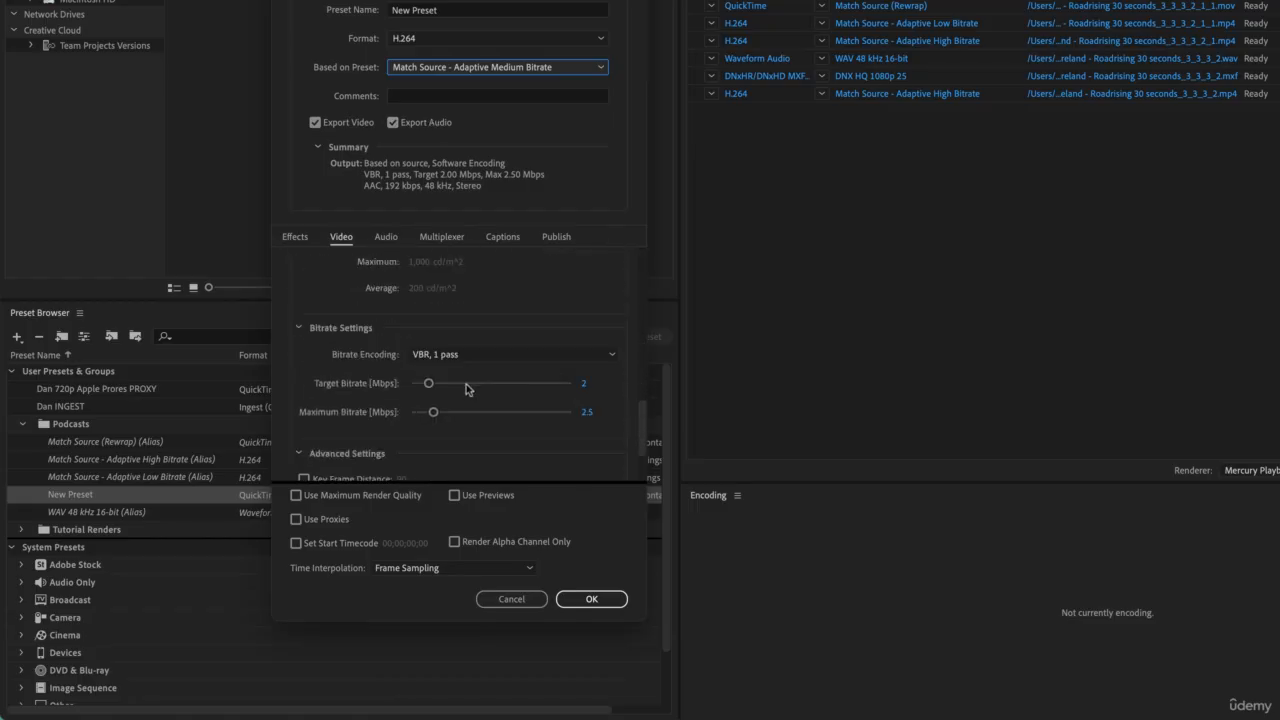
click(477, 356)
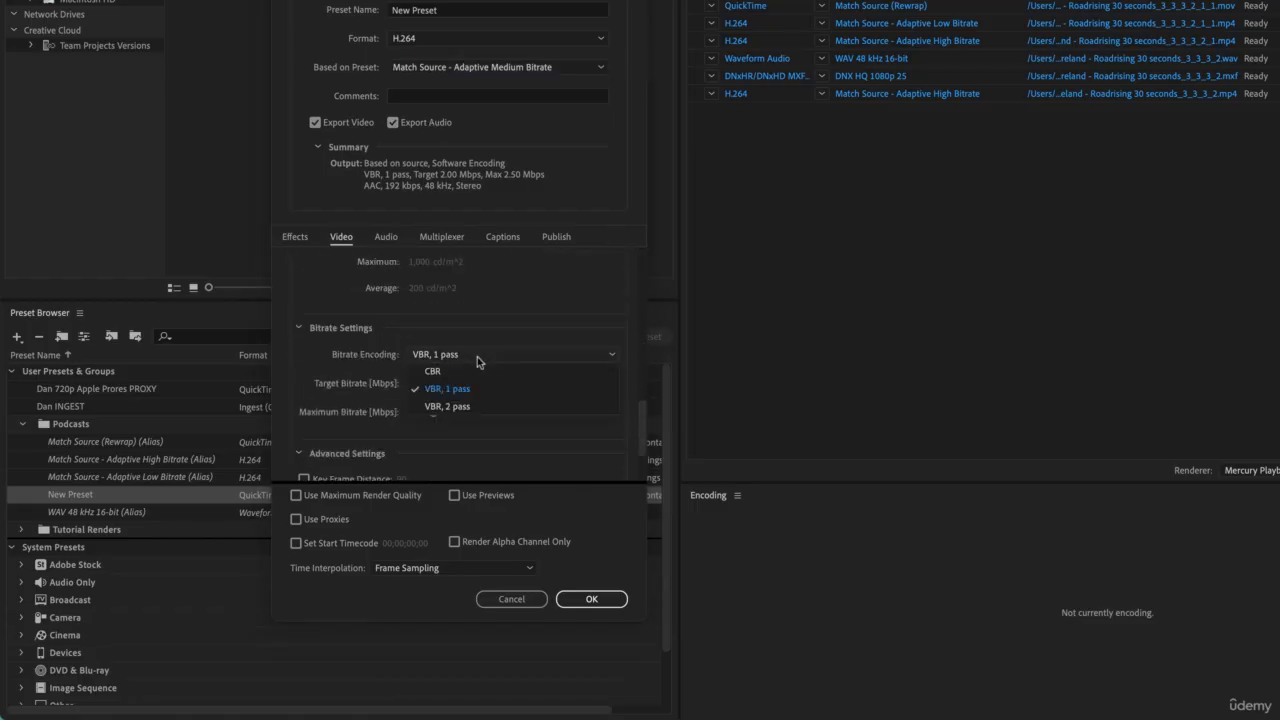
click(441, 407)
click(576, 384)
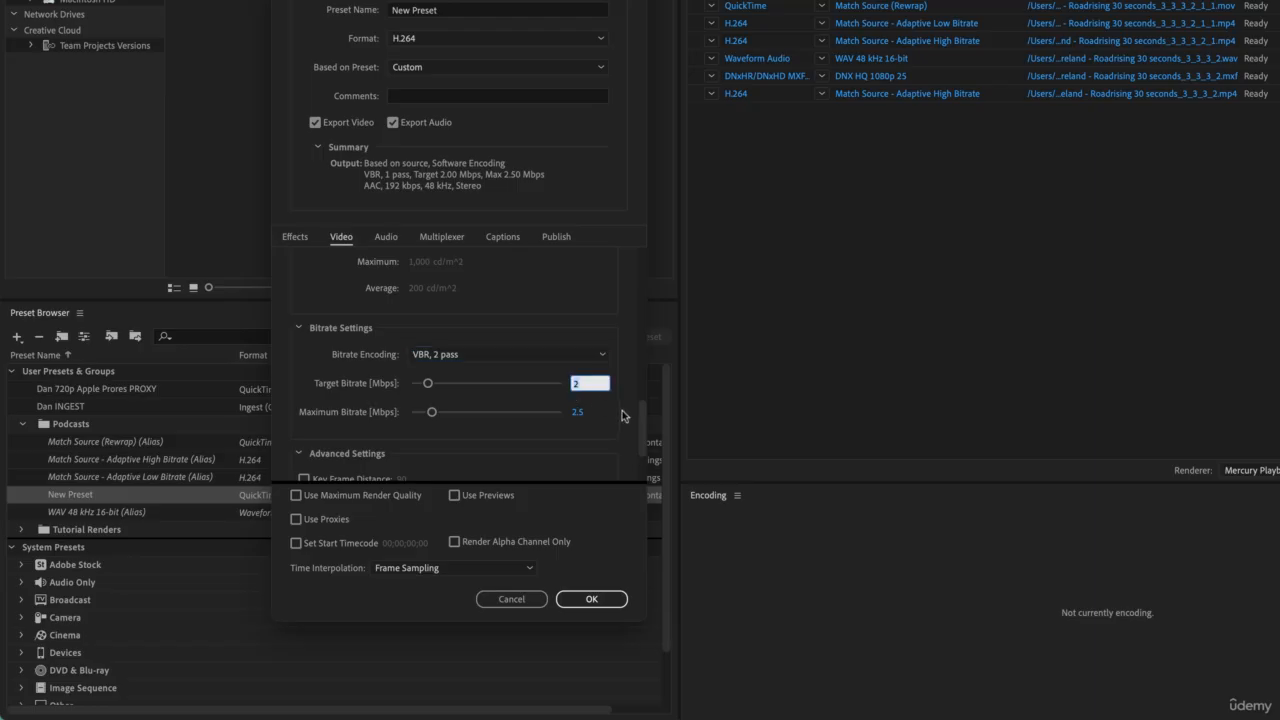
text(4)
key(Tab)
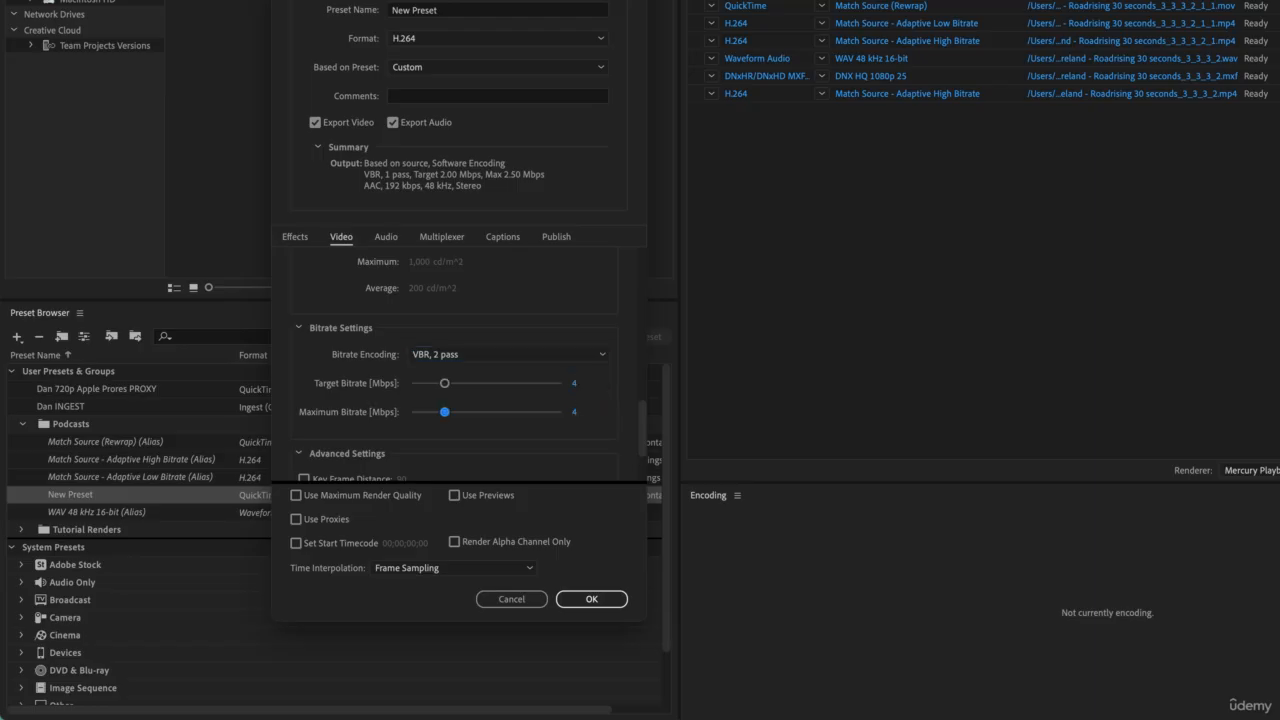
click(574, 412)
text(6)
key(Return)
Name the new preset "Podcast - Medium Match Source" and save it
click(455, 12)
text(P)
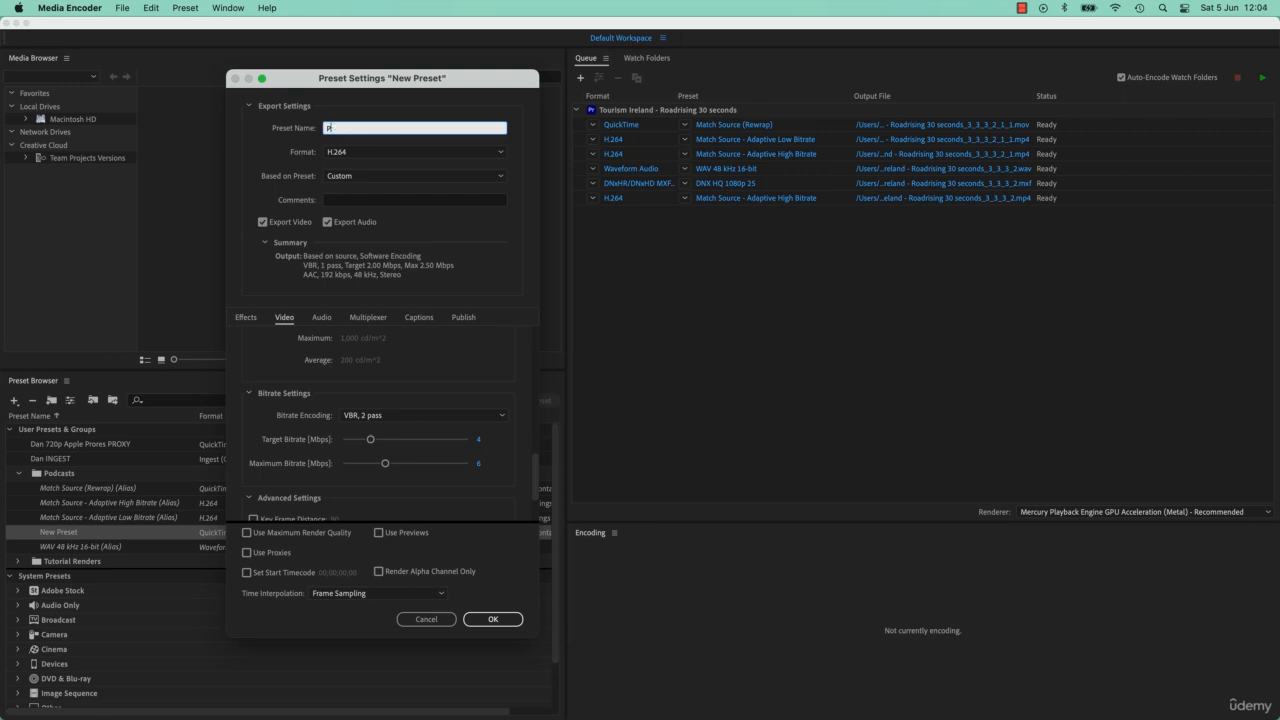
text(odcast - Medium Match Source)
click(493, 619)
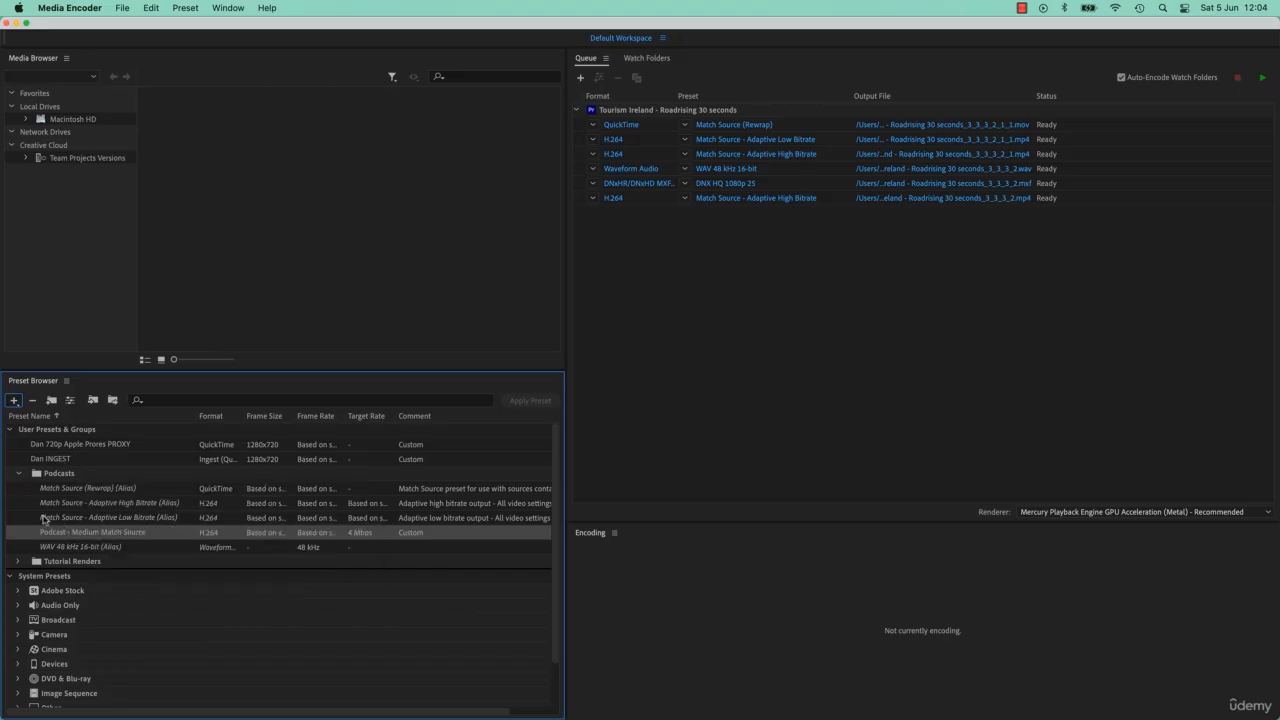
Move the Podcast - Medium Match Source preset out of the Podcasts group to the top level of the user presets, and collapse the group
drag(104, 534, 59, 436)
click(18, 488)
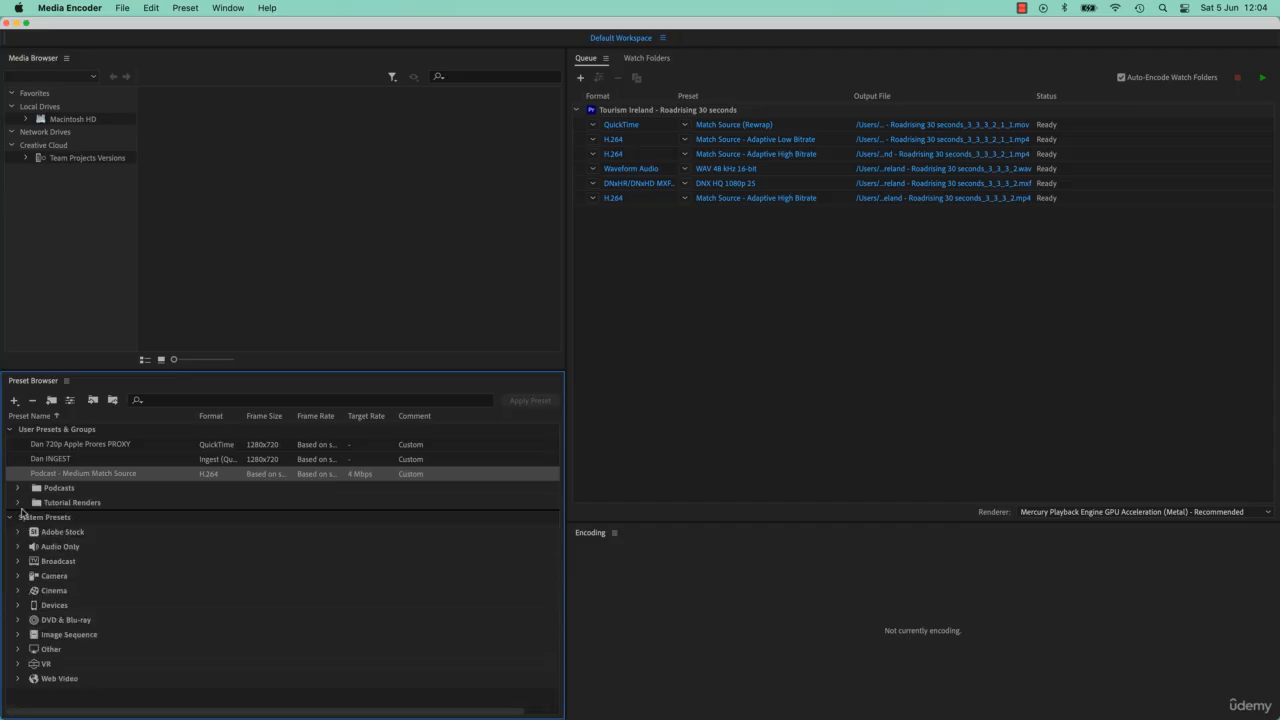
mouse_move(82, 478)
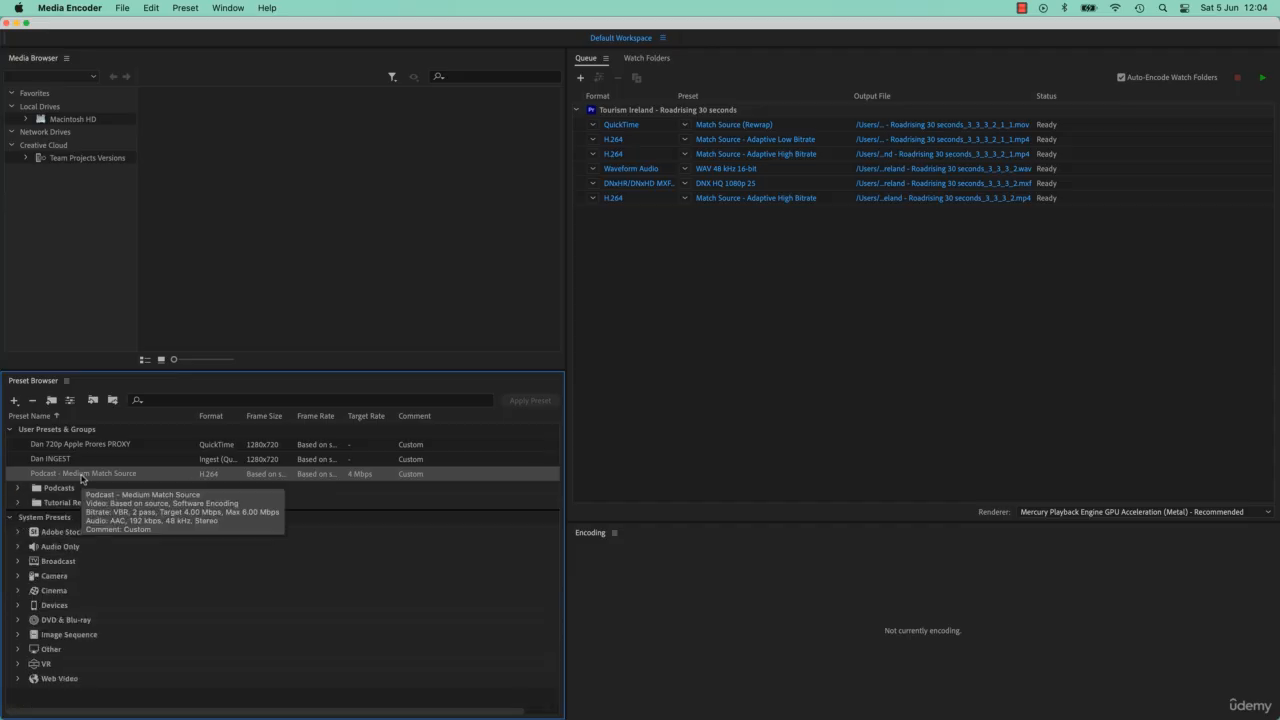